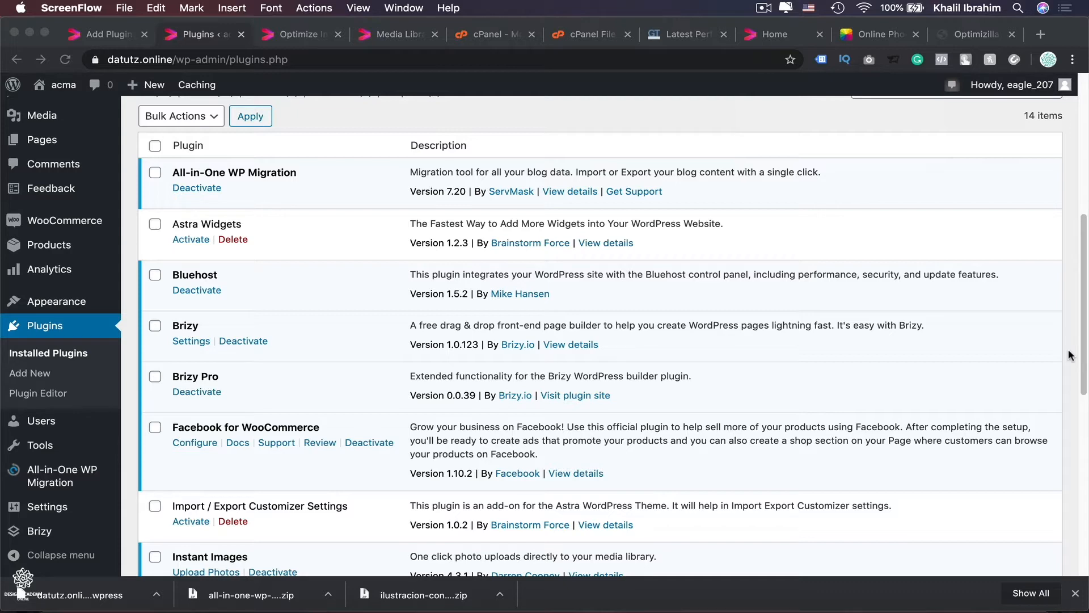
Step: Open the live preview of the acma home page from its Brizy editor
click(661, 46)
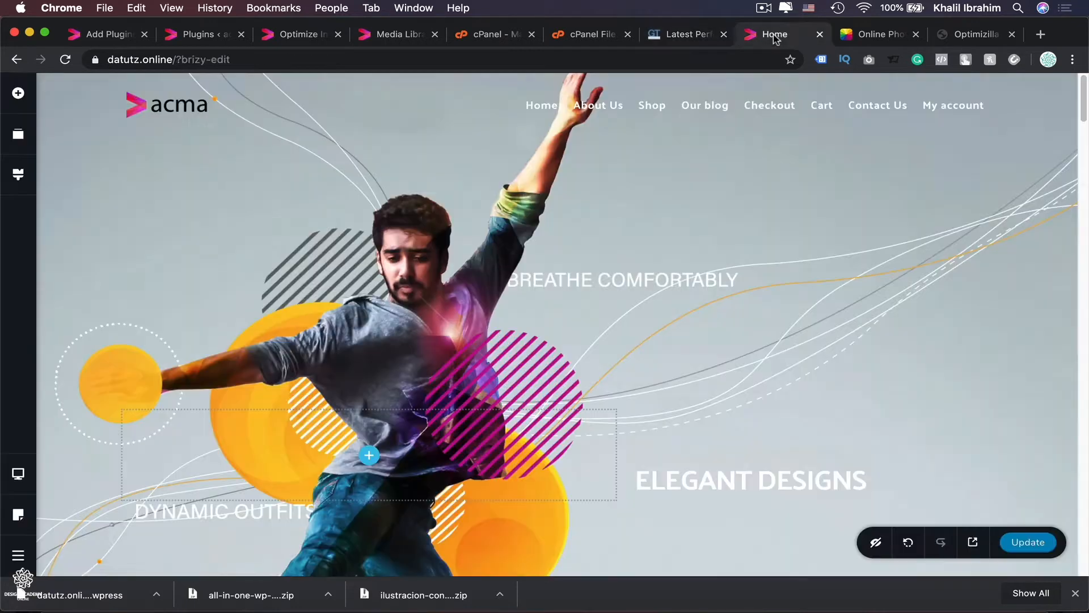
click(775, 35)
click(971, 542)
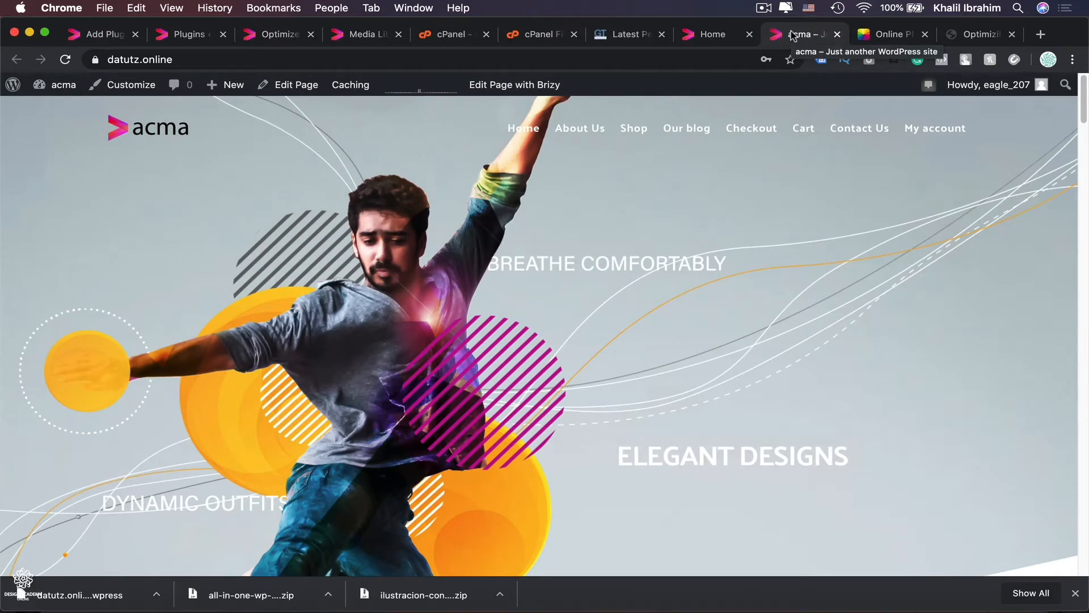
Step: Examine the acma home page from the hero to the contact section, and its GTmetrix performance report
scroll(876, 315, down, 5)
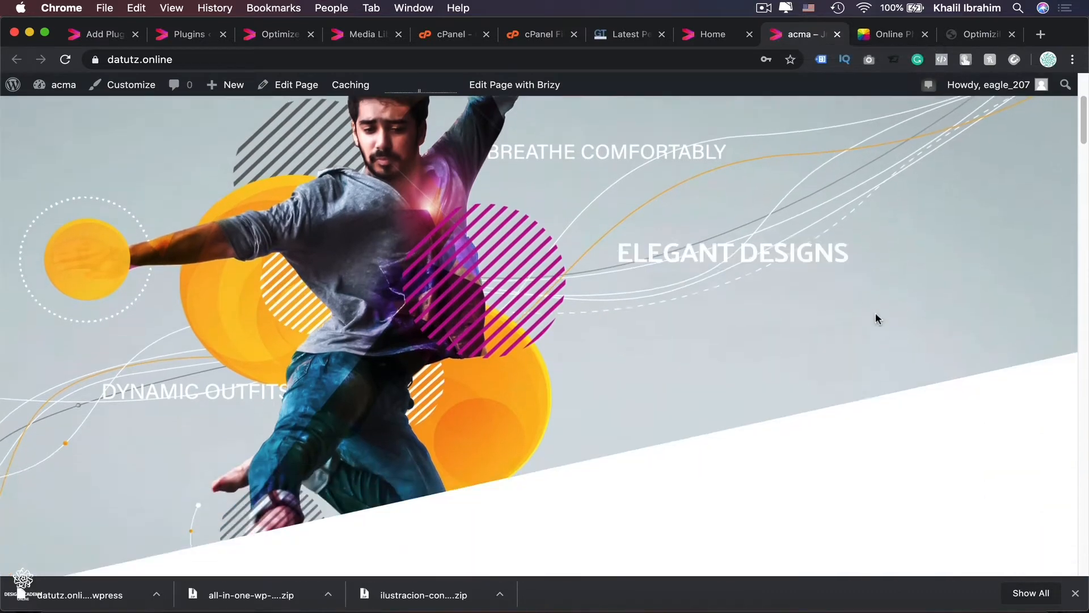
scroll(876, 315, down, 12)
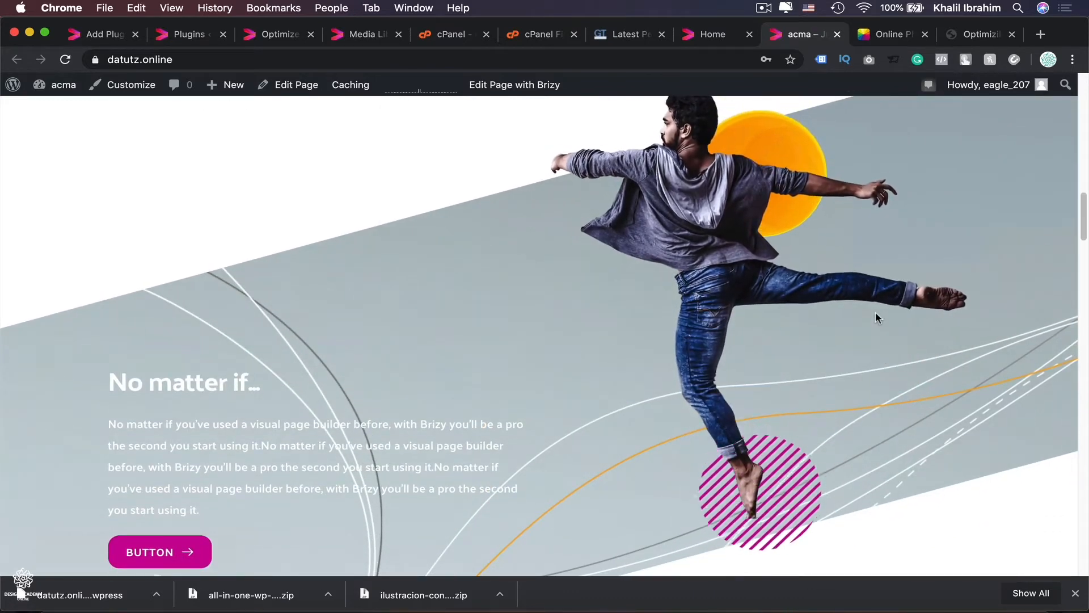
scroll(876, 314, down, 10)
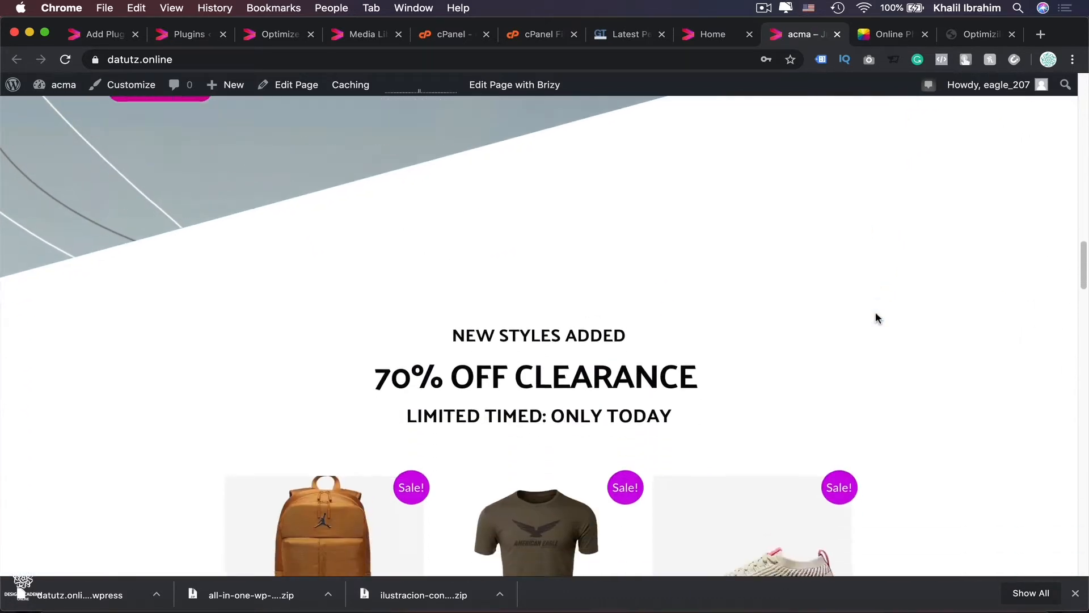
scroll(876, 318, down, 2)
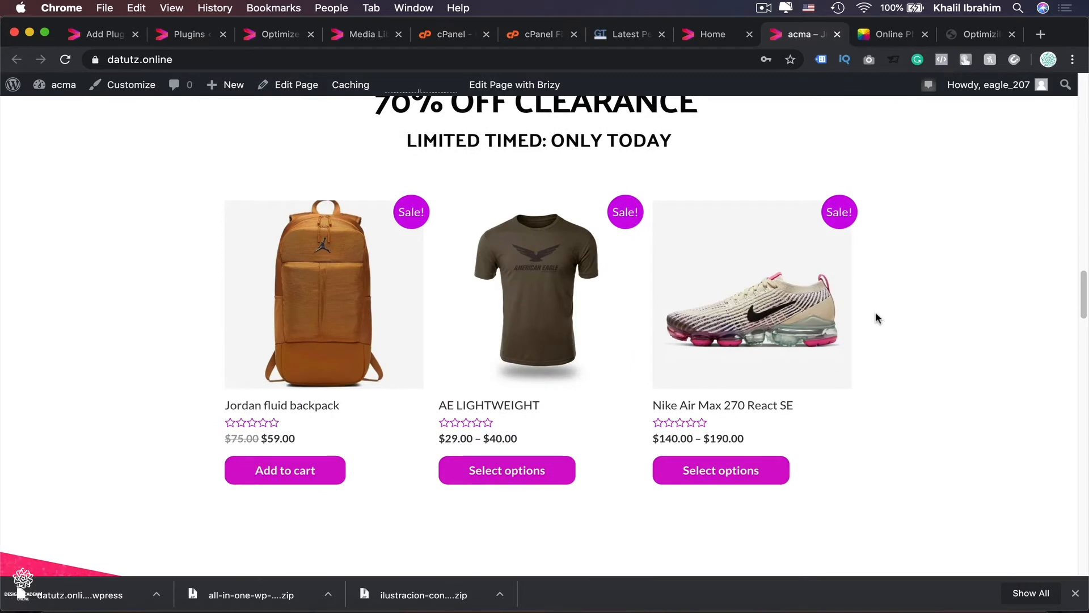
scroll(876, 317, down, 20)
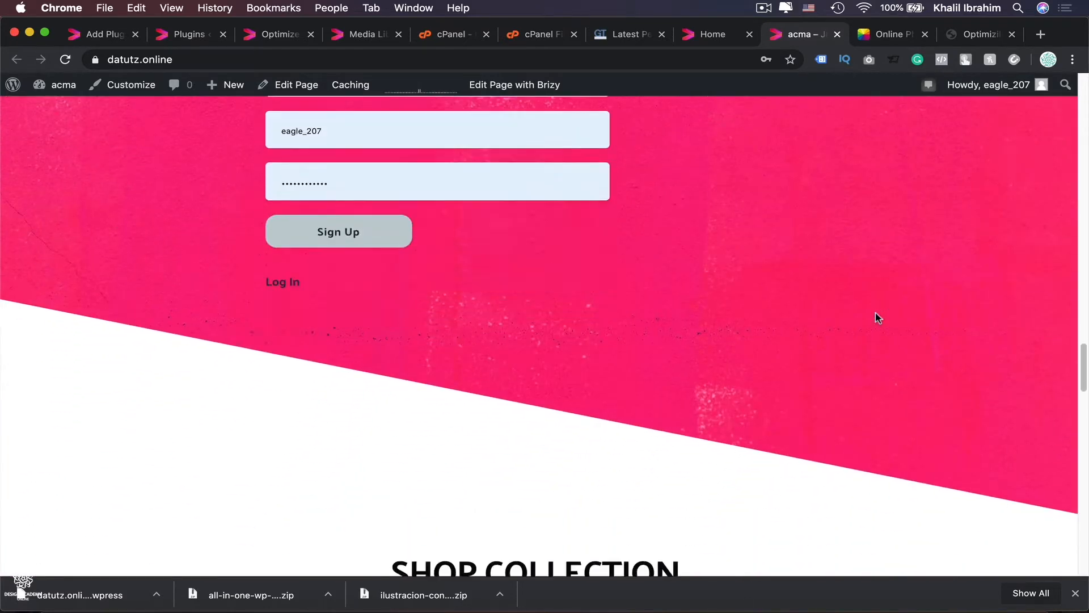
scroll(877, 319, down, 6)
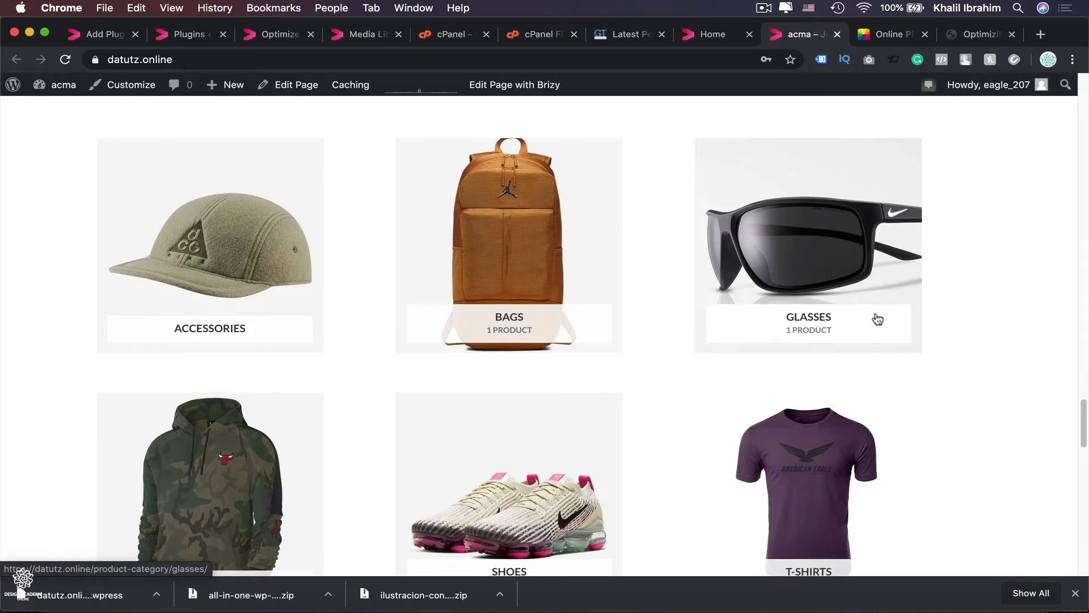
scroll(877, 319, down, 20)
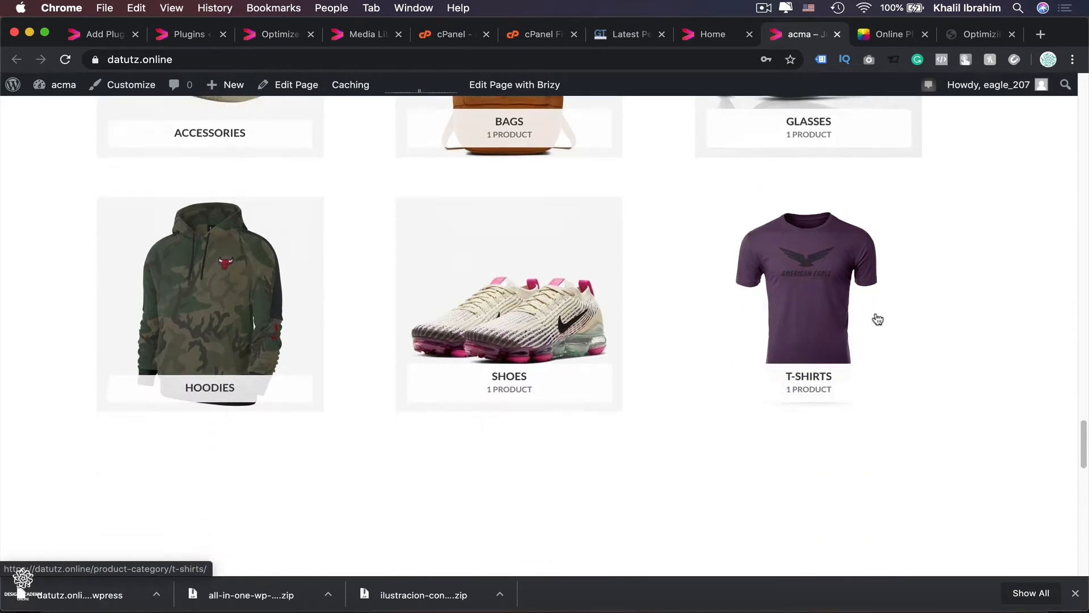
scroll(877, 317, down, 5)
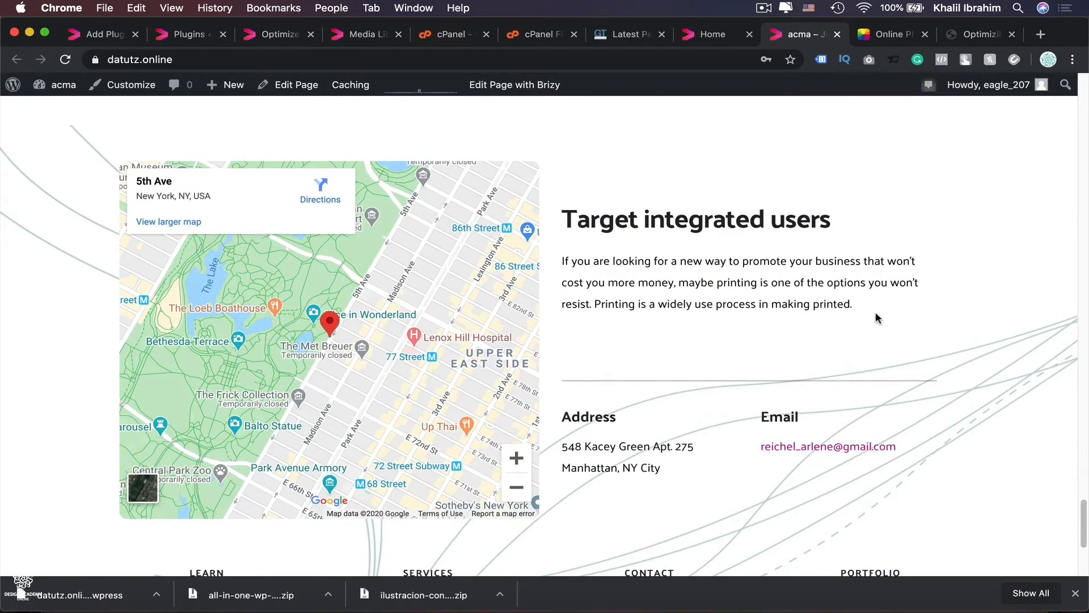
scroll(878, 318, up, 20)
scroll(876, 317, up, 10)
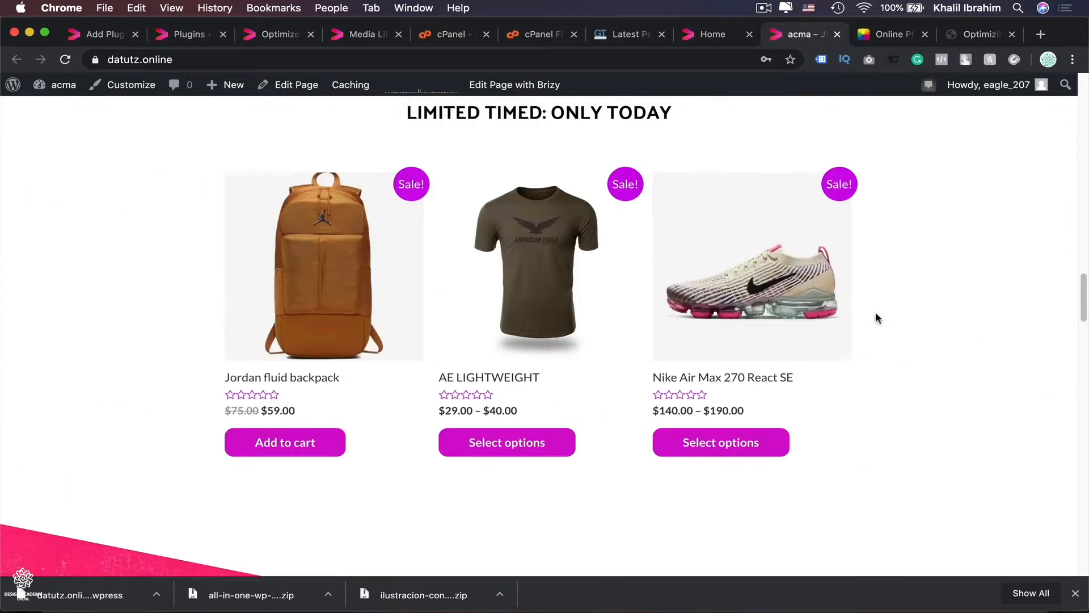
click(621, 35)
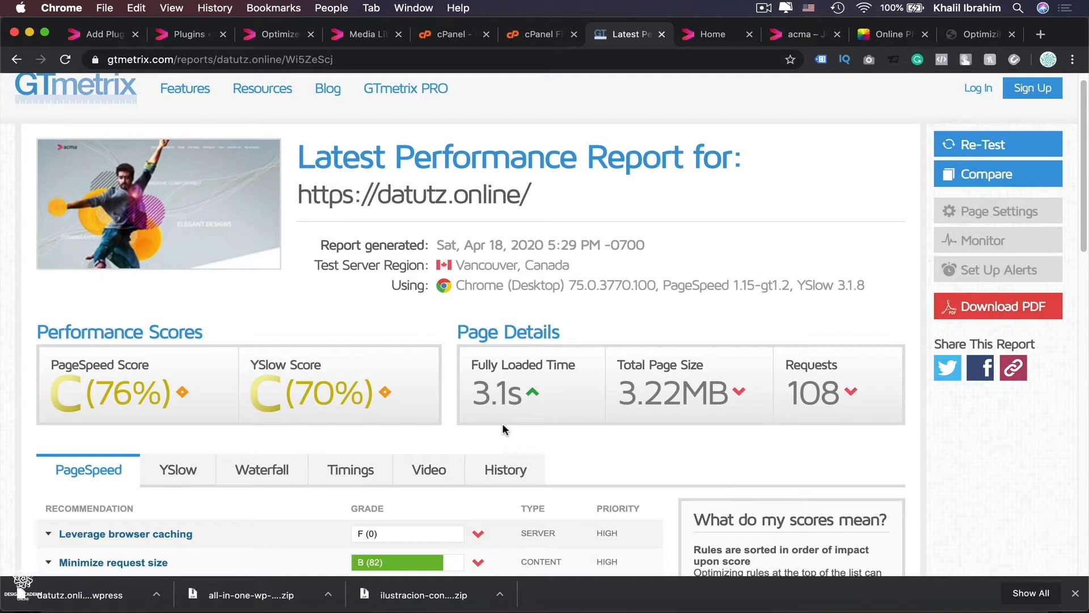
Step: Deactivate the All-in-One WP Migration plugin and look through the other installed plugins
click(185, 35)
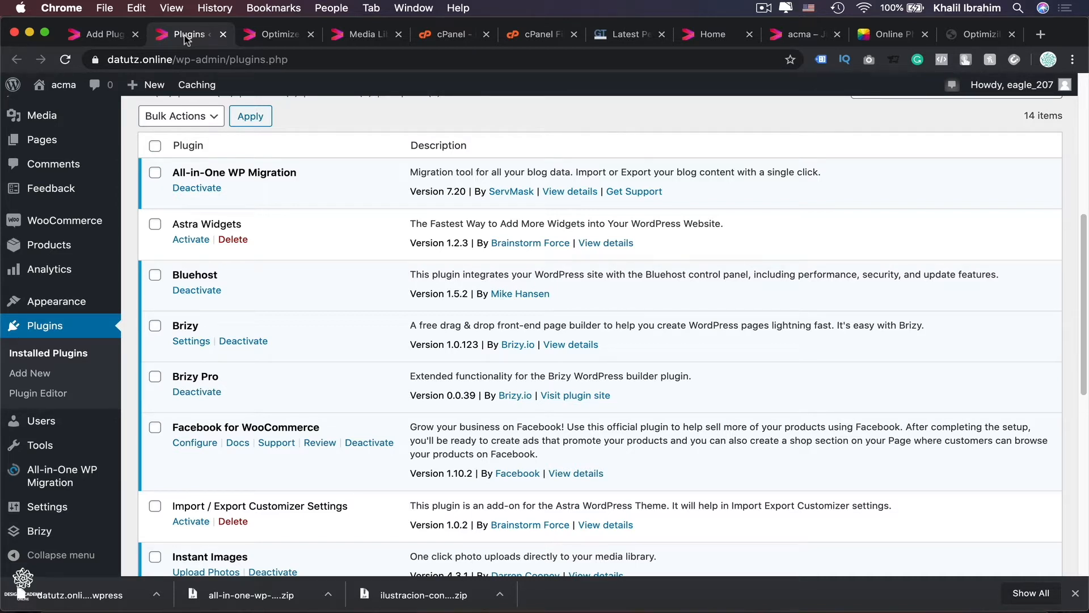
click(206, 190)
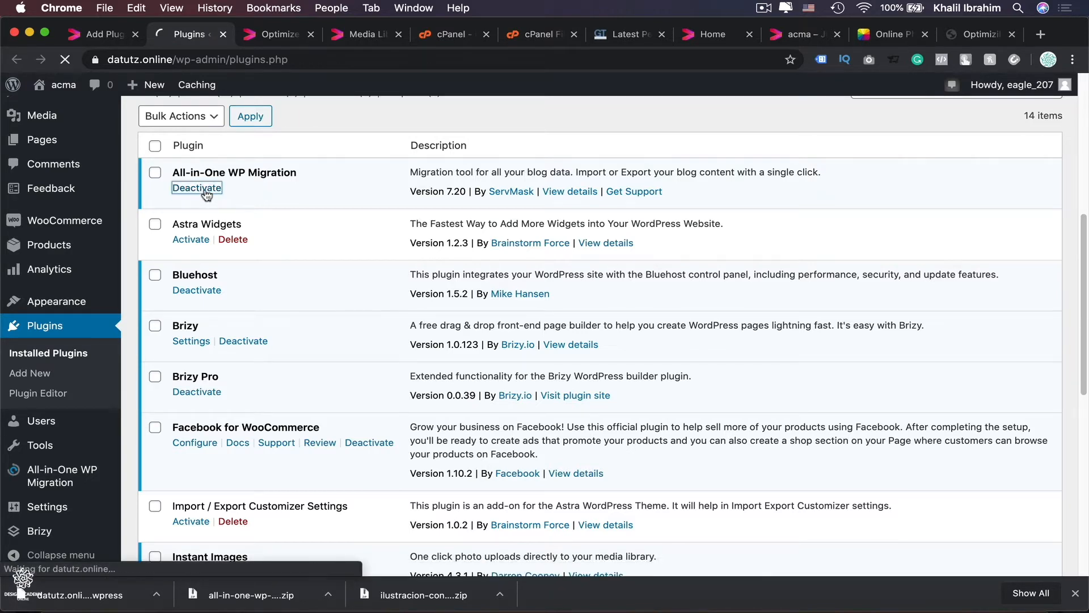
scroll(205, 194, down, 4)
scroll(206, 195, down, 5)
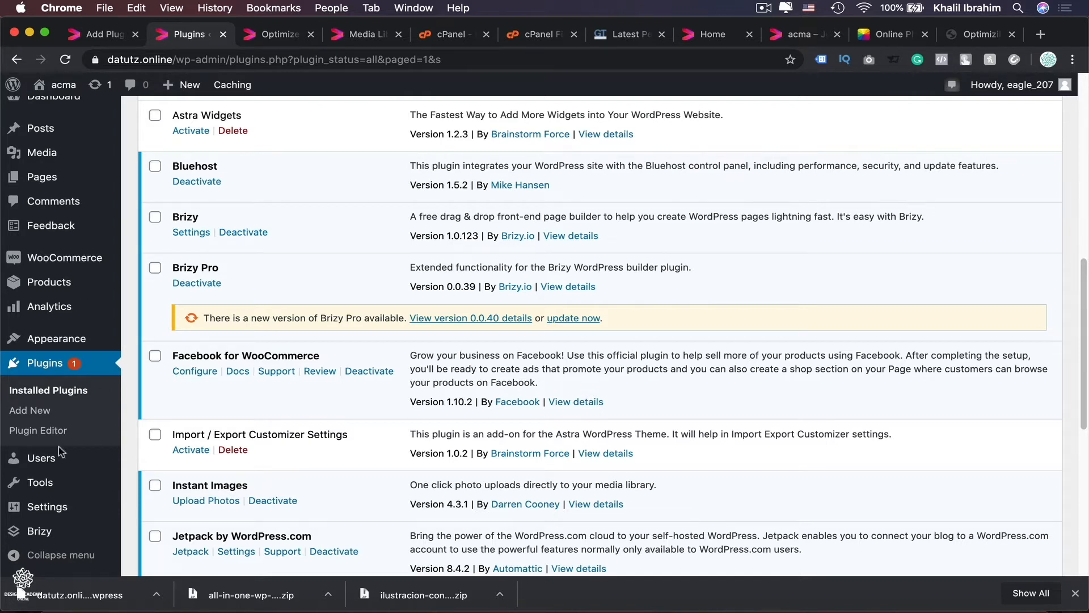
Step: Check the compression settings in Brizy's image optimization and start optimizing the site's images
mouse_move(34, 531)
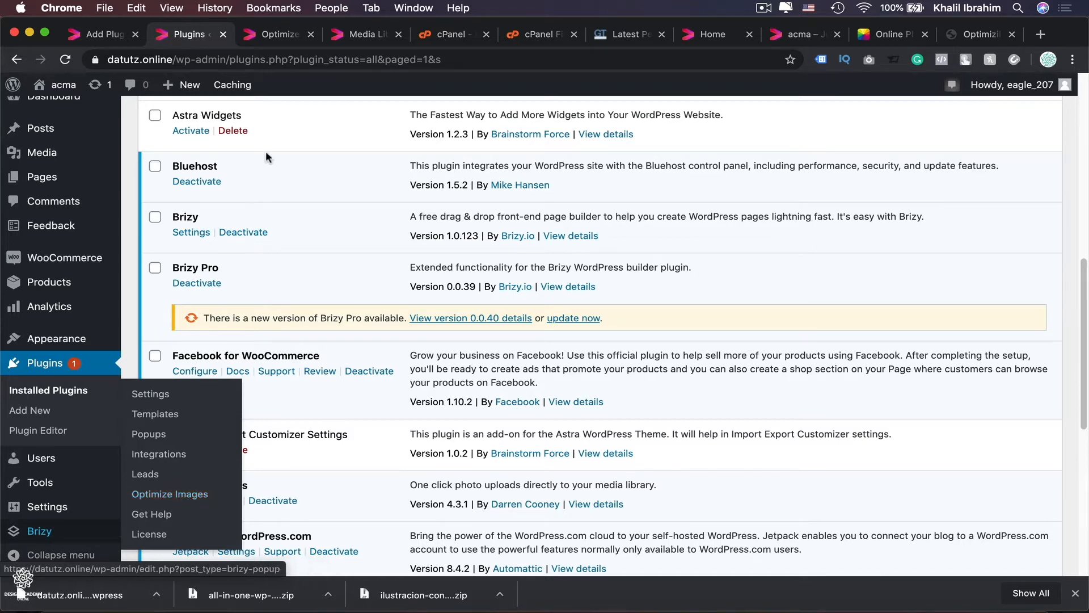
click(277, 35)
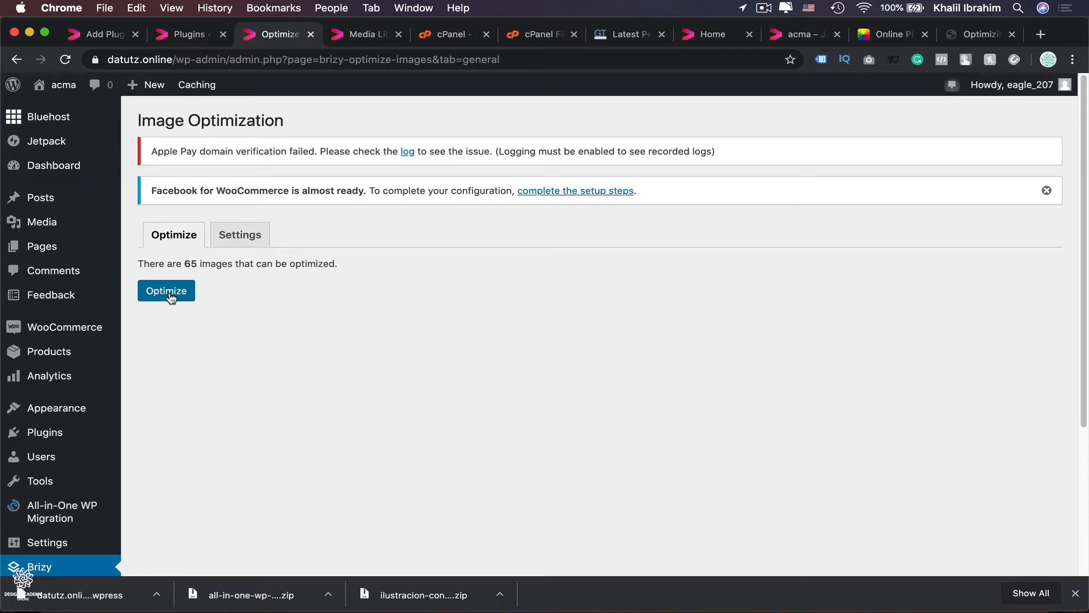
click(245, 242)
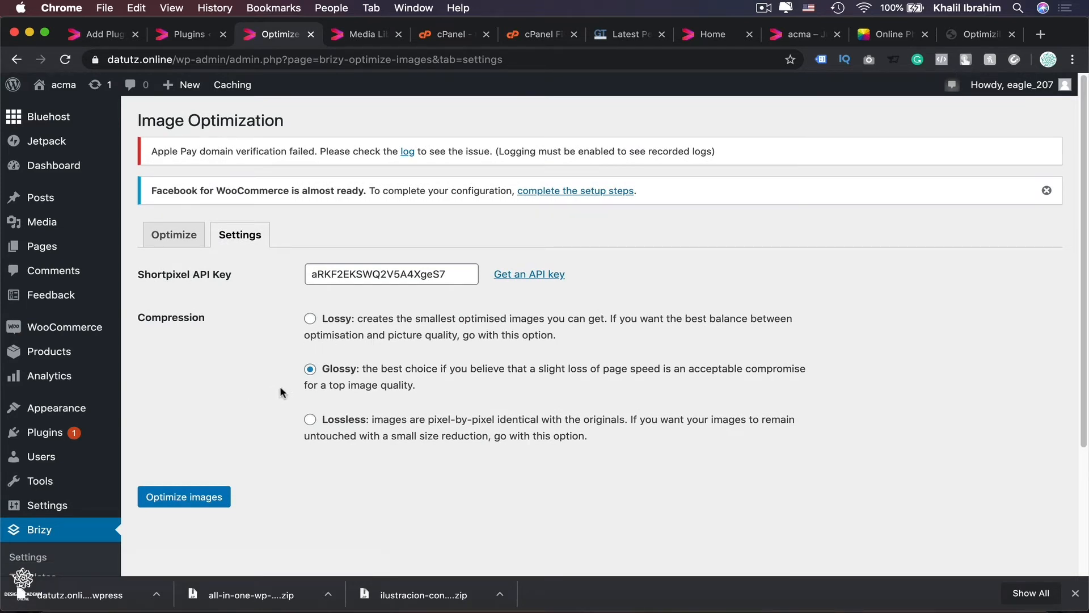
click(163, 234)
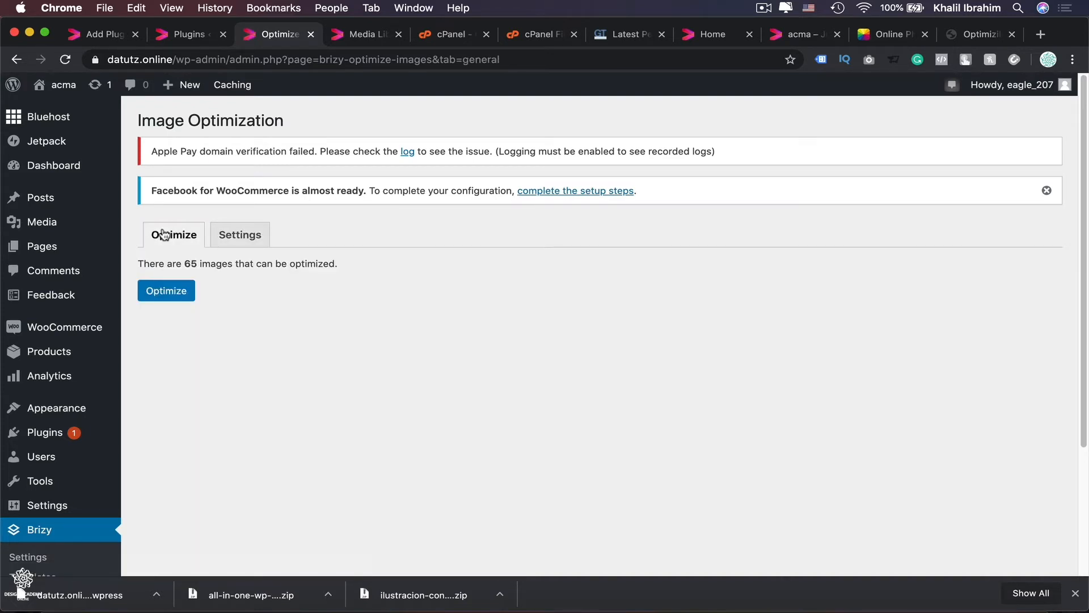
click(167, 294)
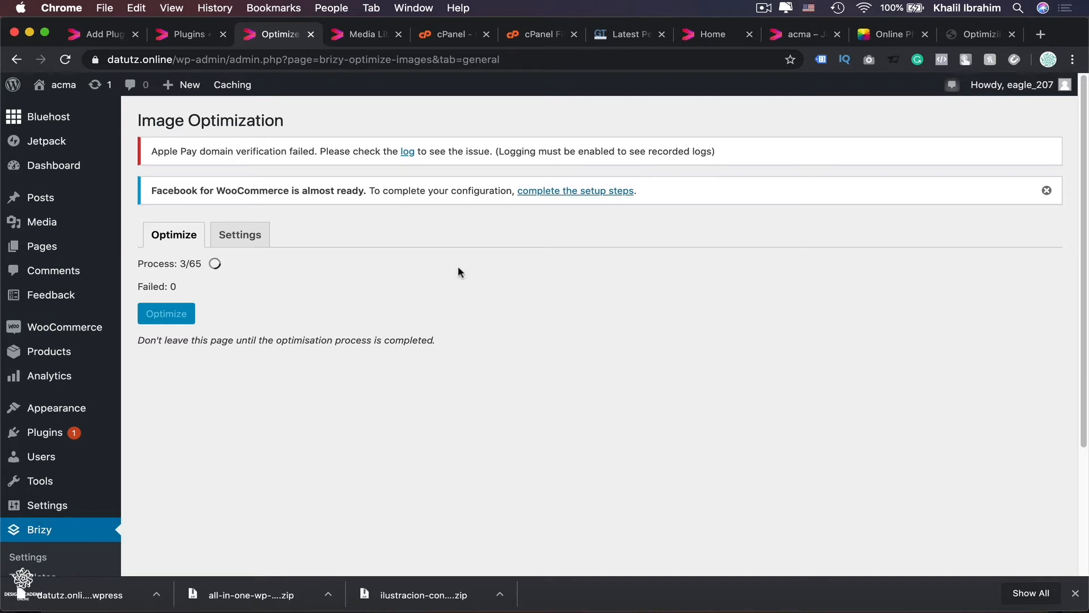
Step: View the Fotor and Optimizilla pages as image tools, and switch to Photoshop with the hero image
click(885, 35)
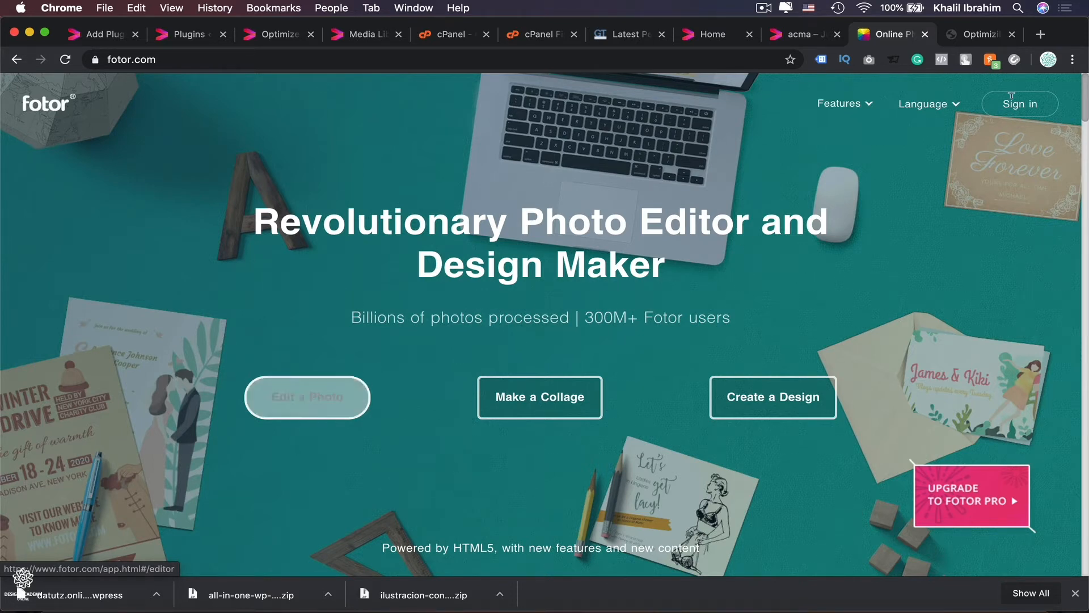
click(983, 36)
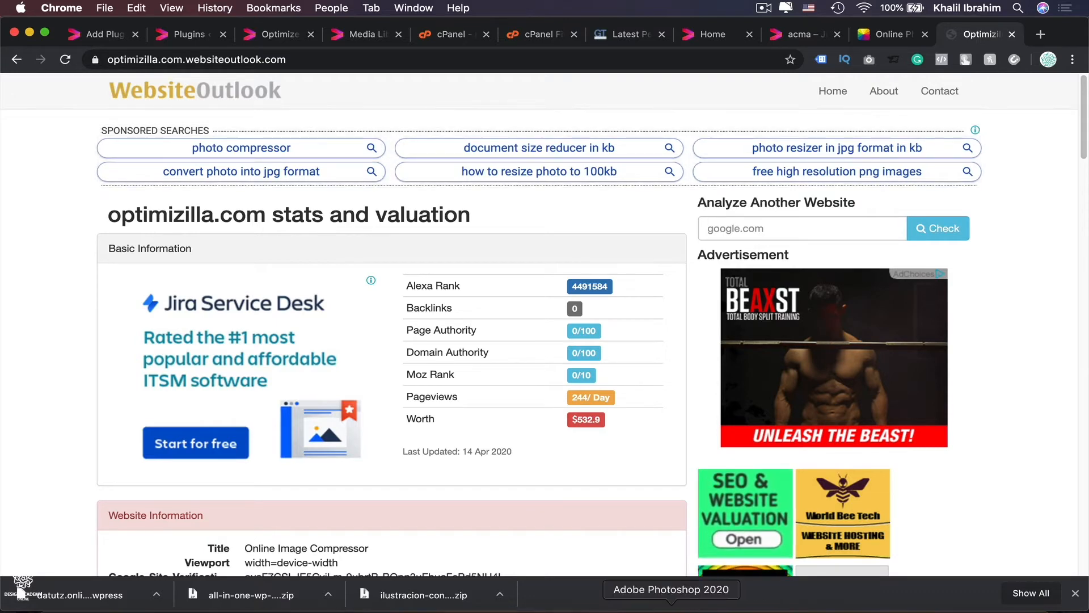
click(671, 604)
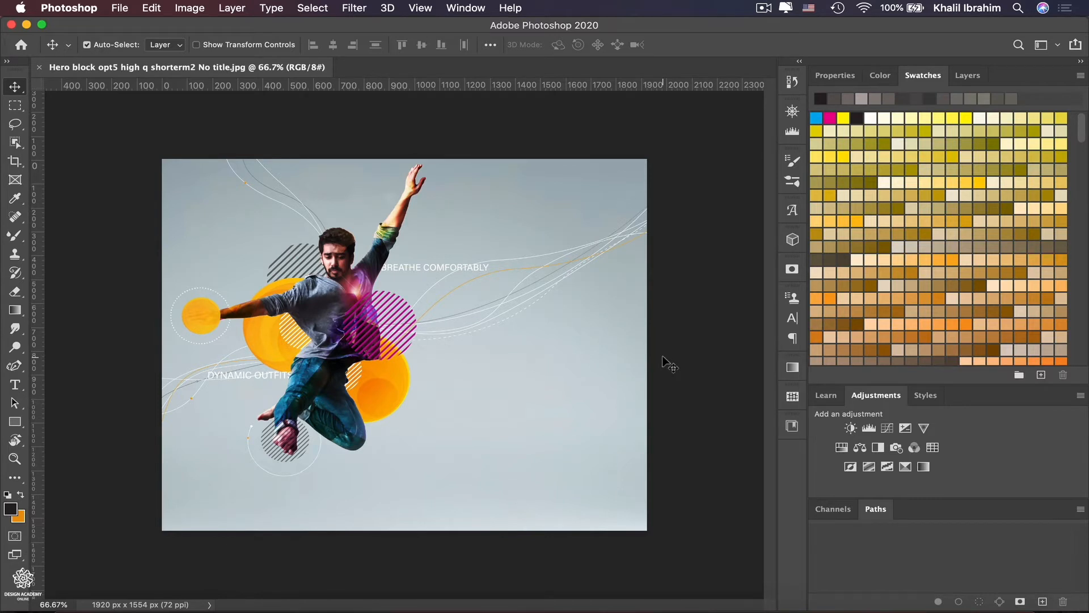
click(196, 11)
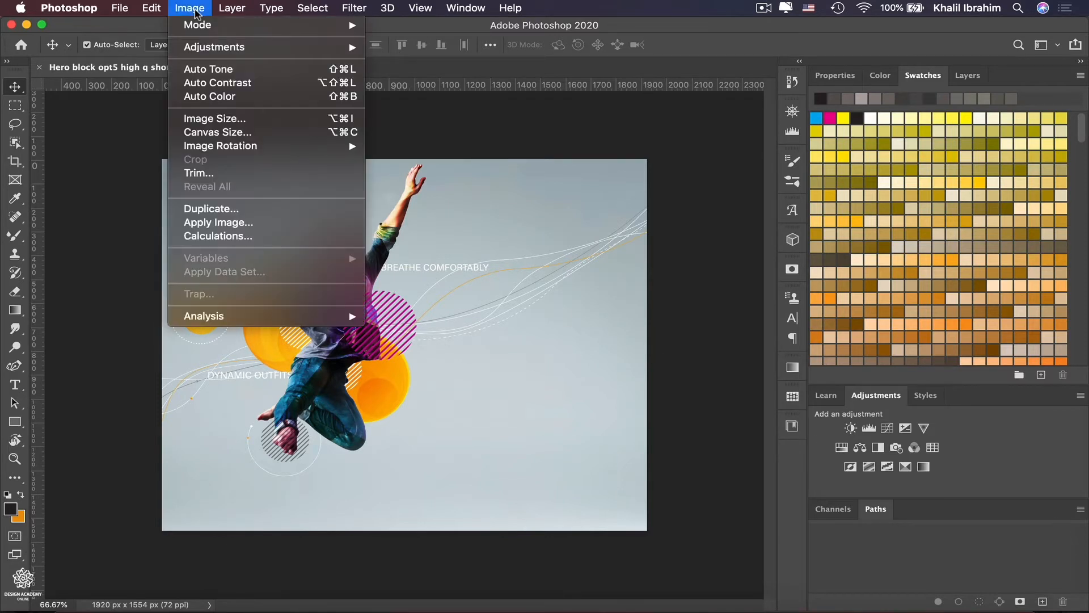
click(216, 119)
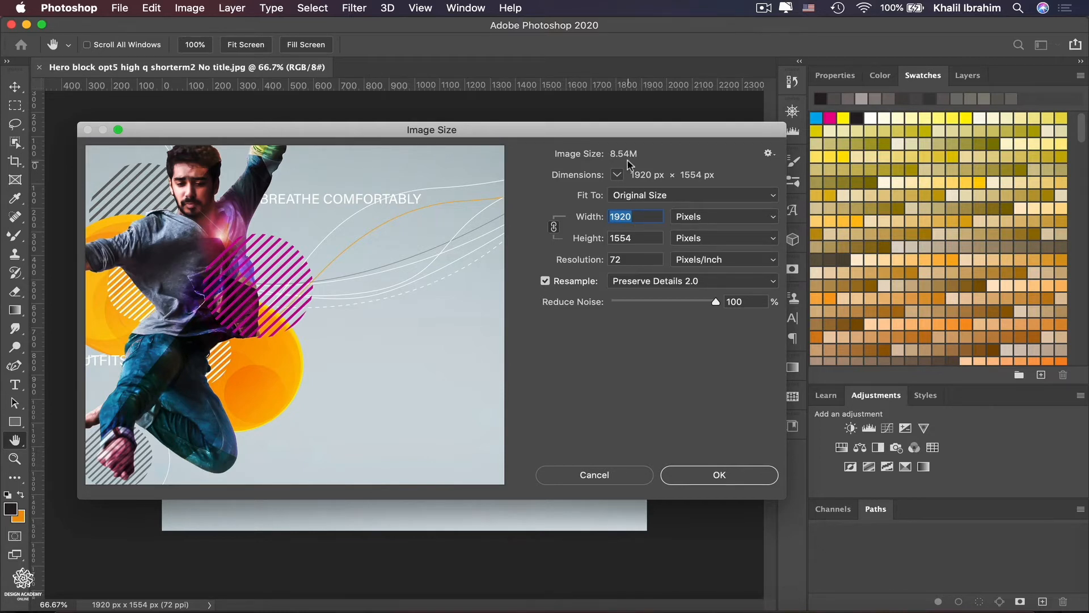
text(1000)
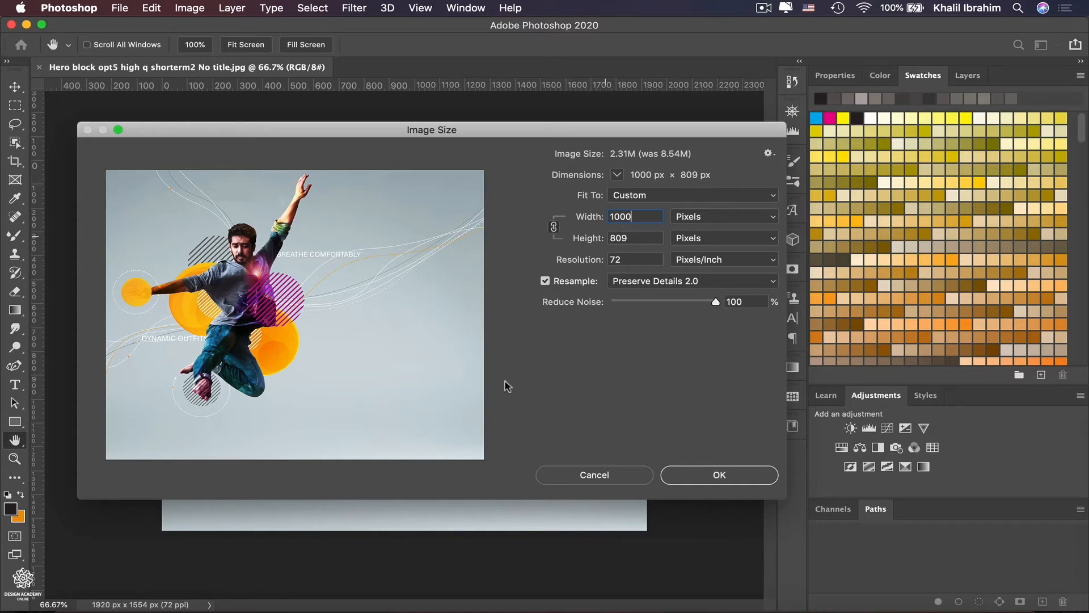
click(604, 474)
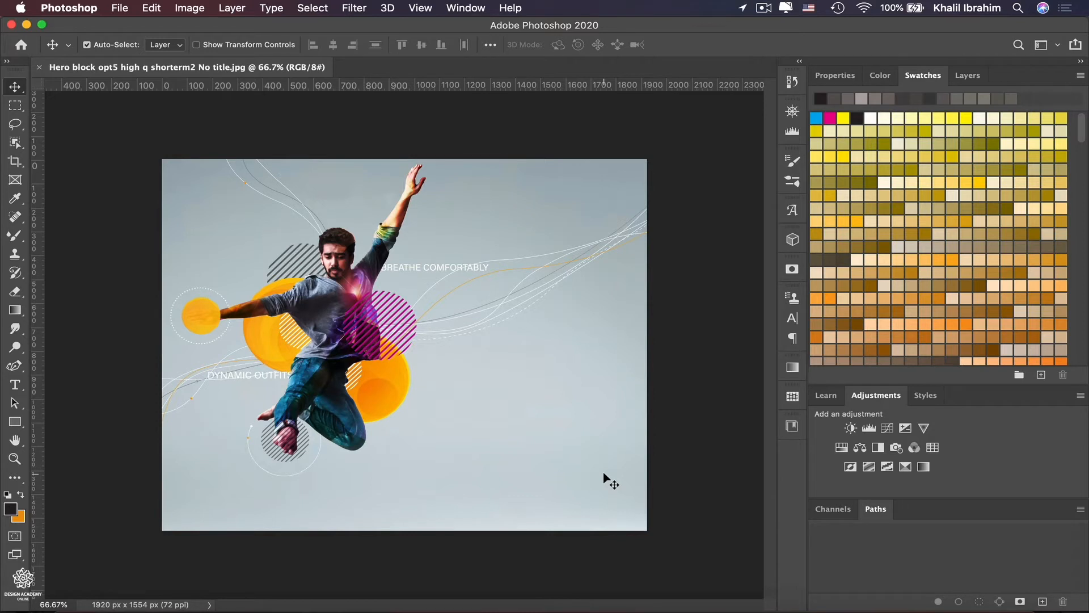
Step: Open the hero image in Save for Web (Legacy) and apply the JPEG High preset
click(119, 8)
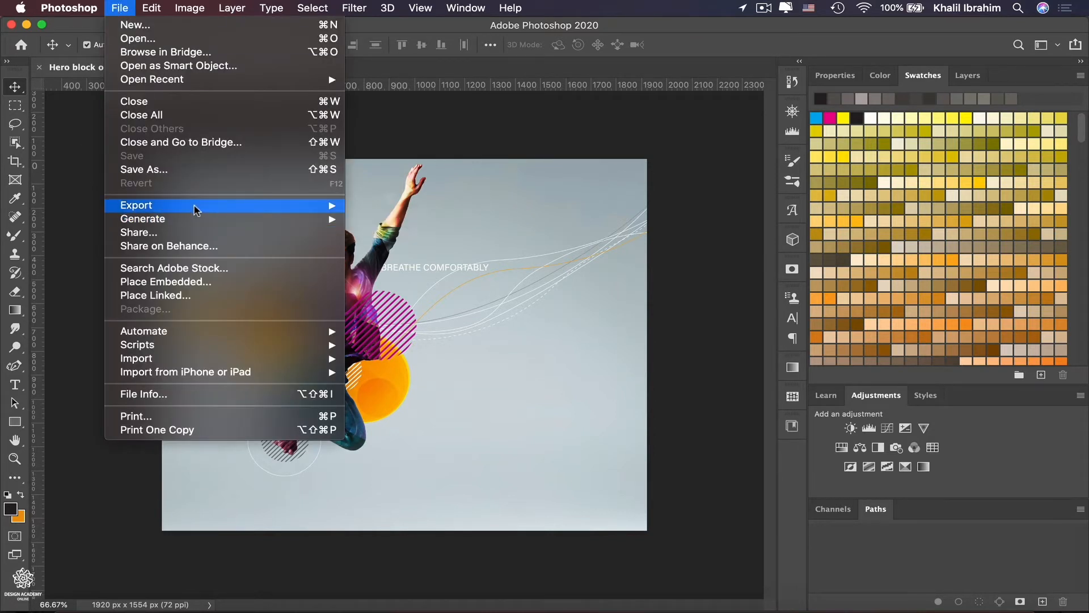
mouse_move(196, 210)
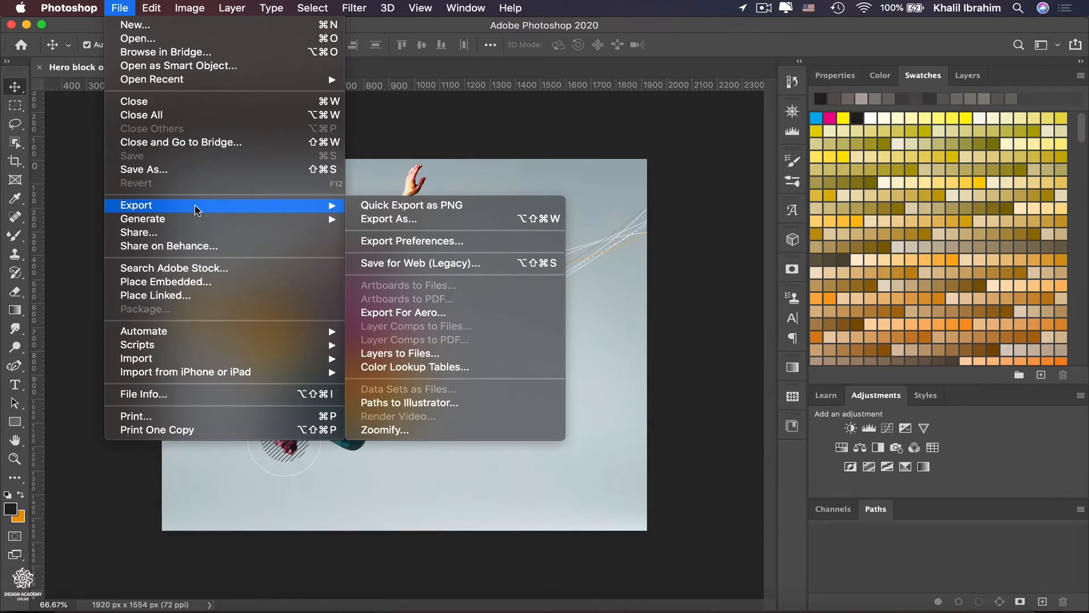
click(447, 272)
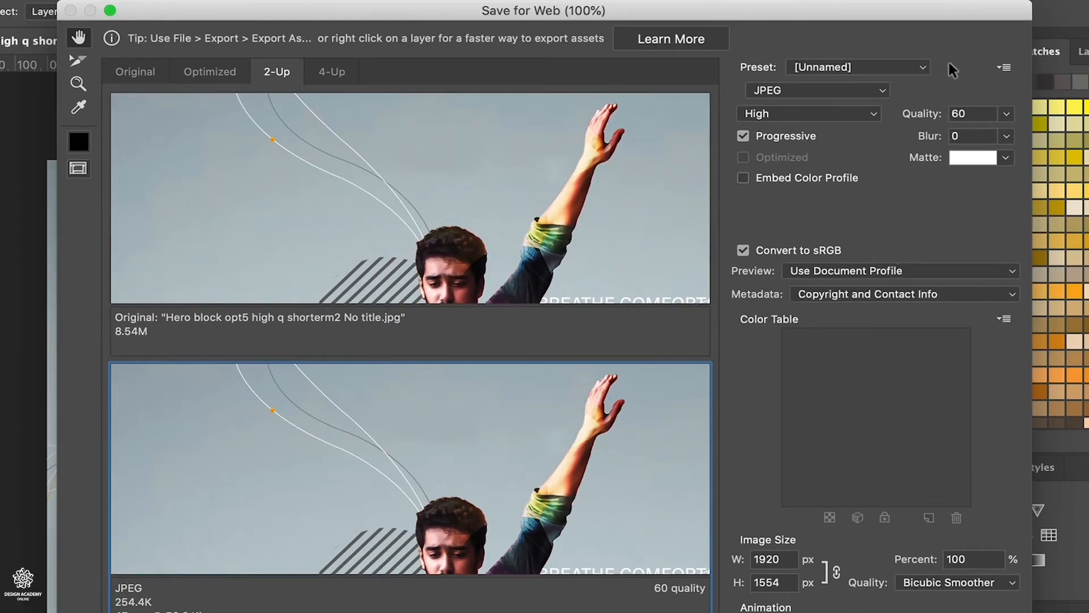
click(925, 72)
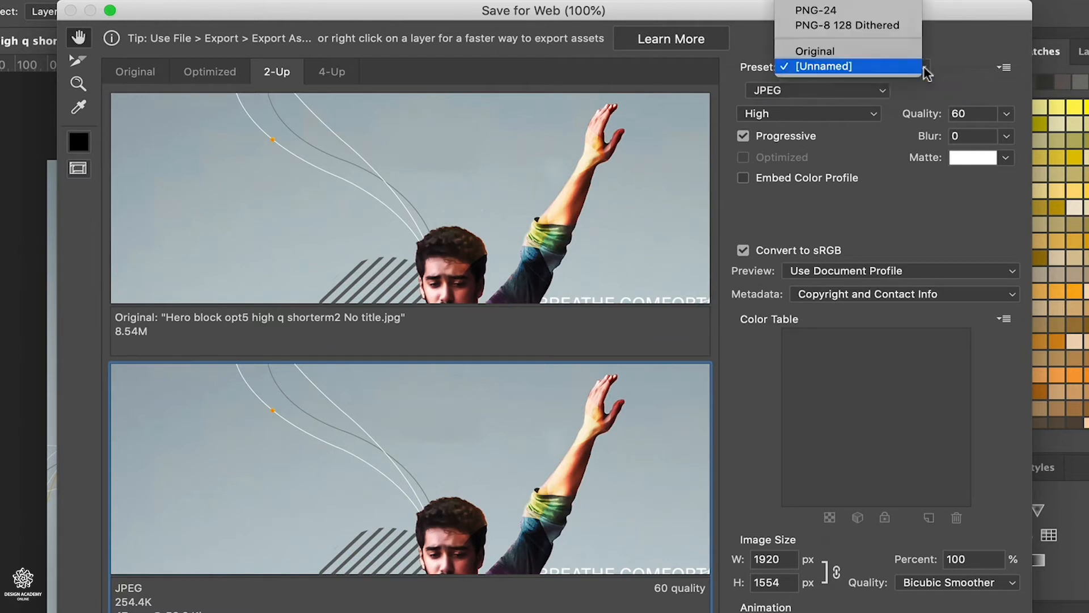
mouse_move(886, 0)
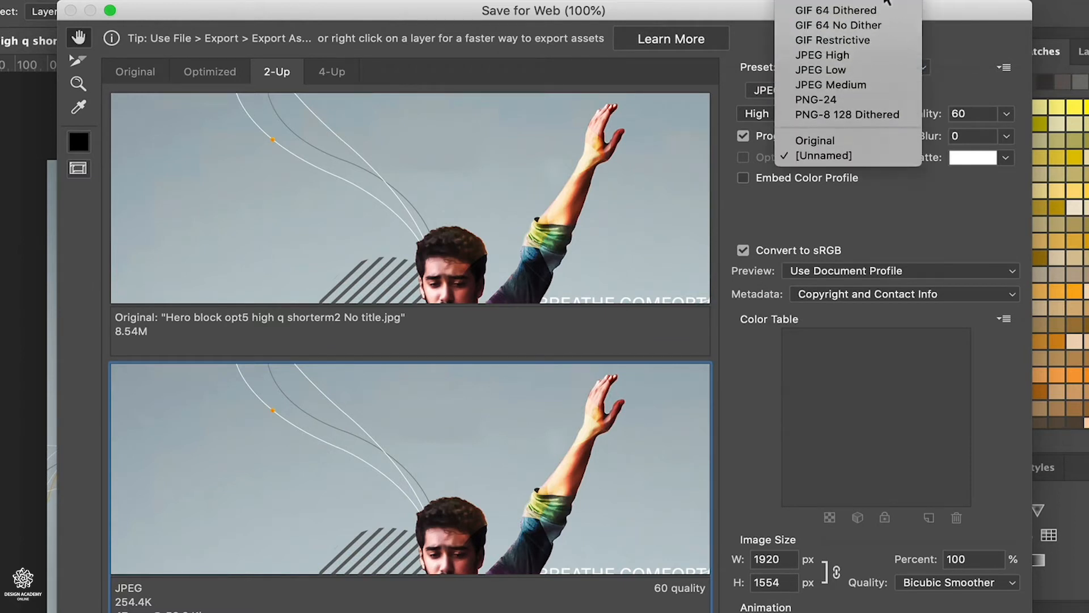
click(869, 57)
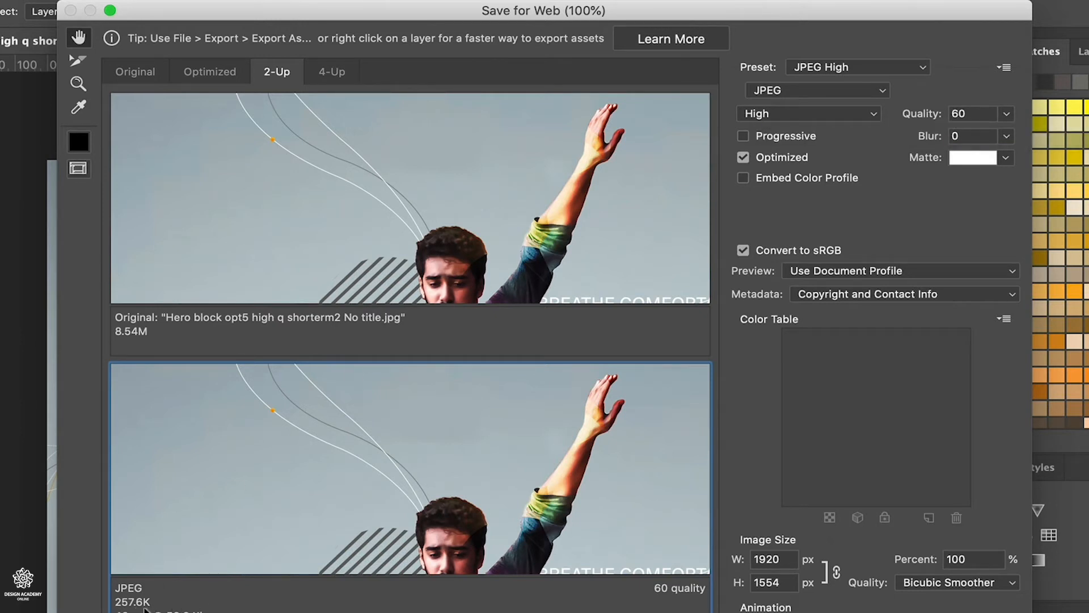
Step: Switch the export preset to JPEG Low and compare the man's face and torso with the original in the preview
click(867, 113)
click(846, 82)
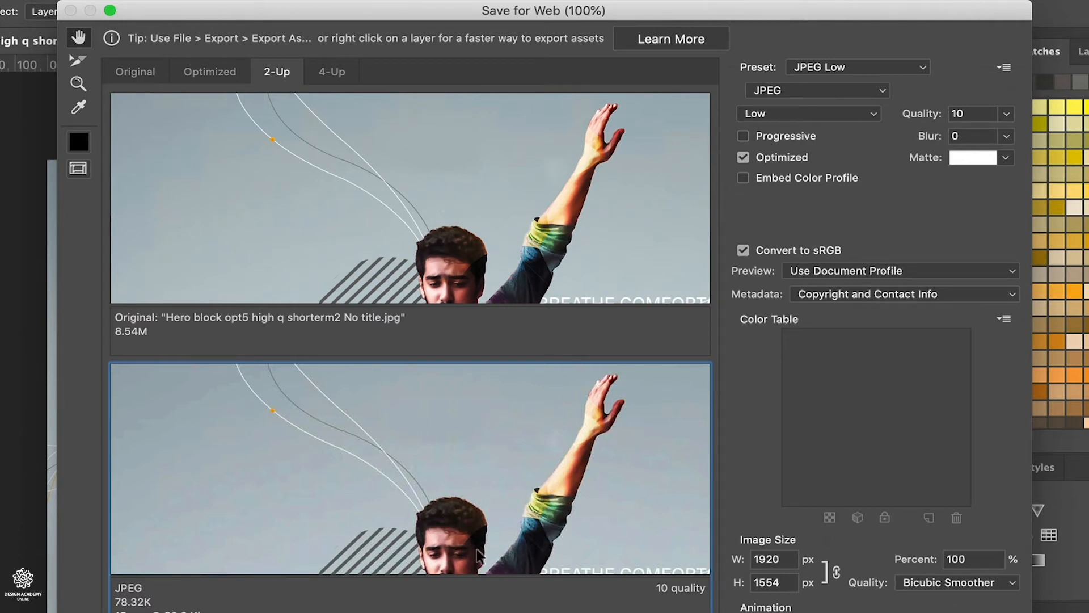
drag(571, 515, 518, 431)
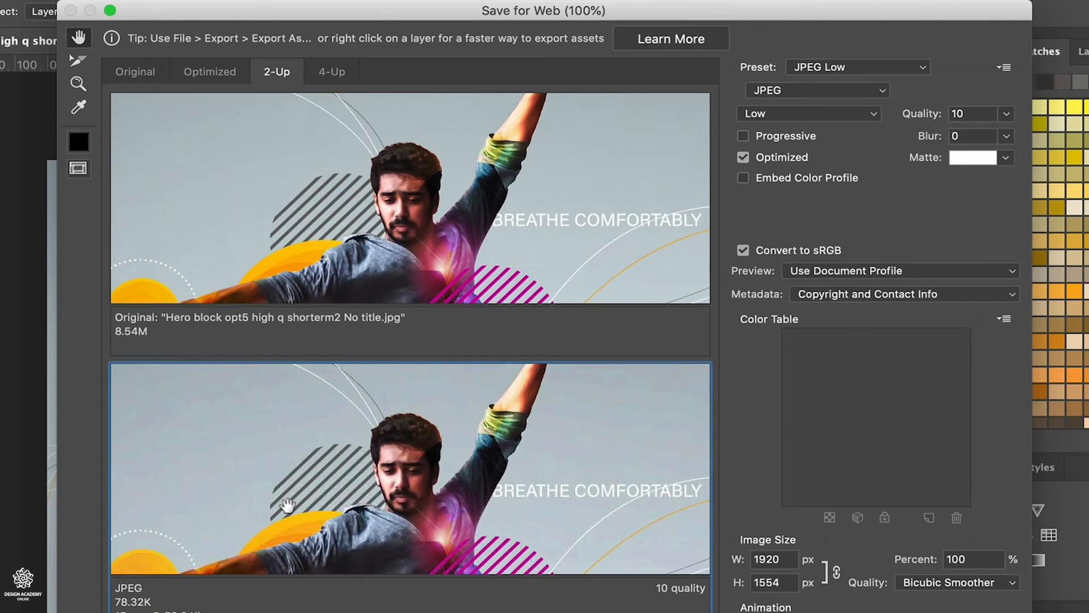
Step: Set the JPEG export quality to High (60), and switch to Chrome to check the progress of Brizy's image optimization
click(866, 116)
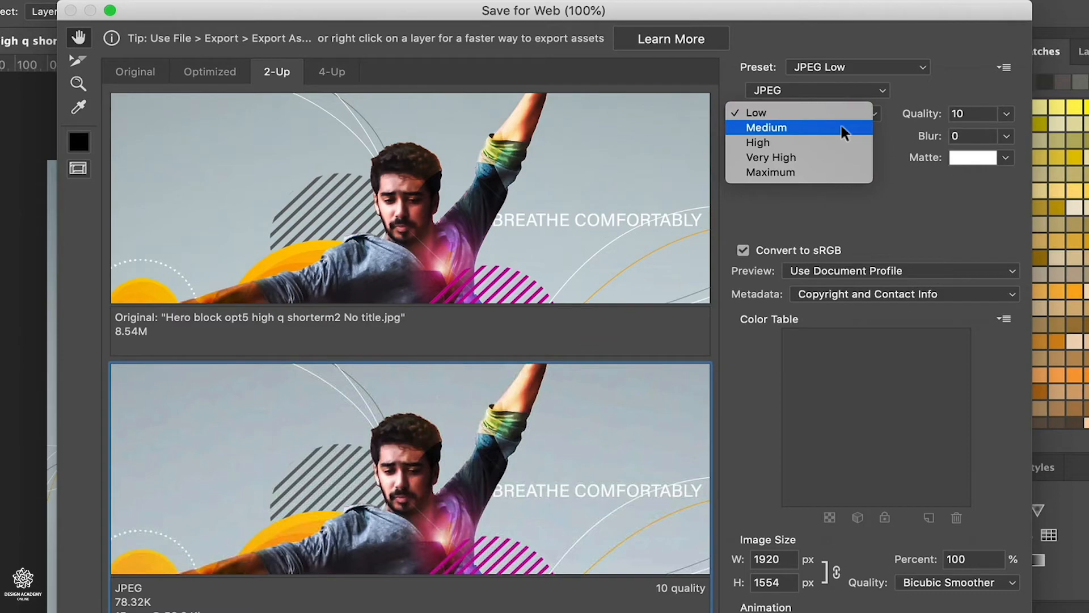
click(841, 127)
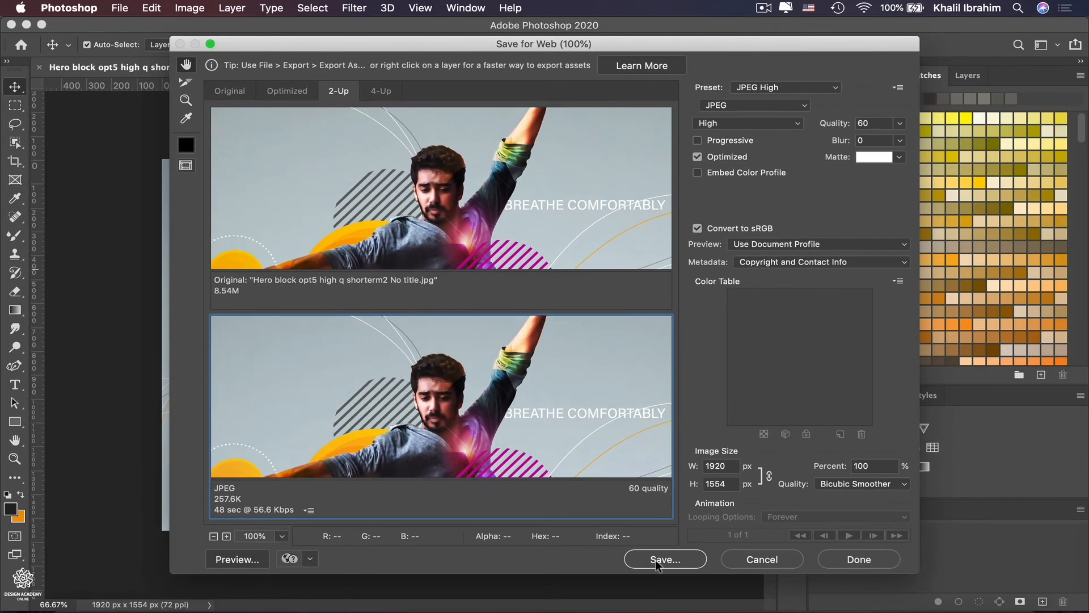
click(165, 599)
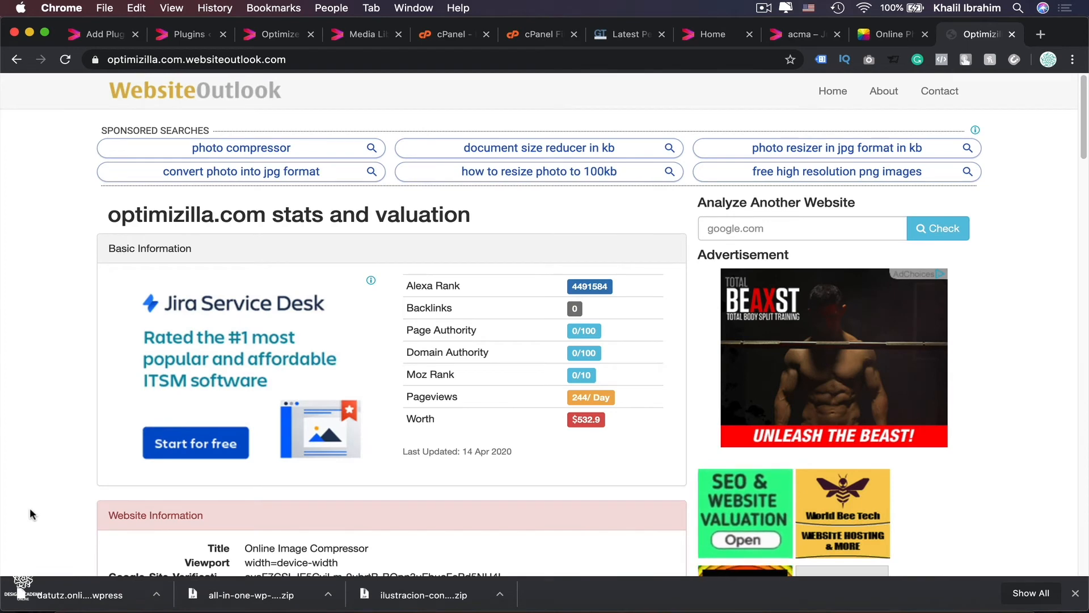
click(274, 36)
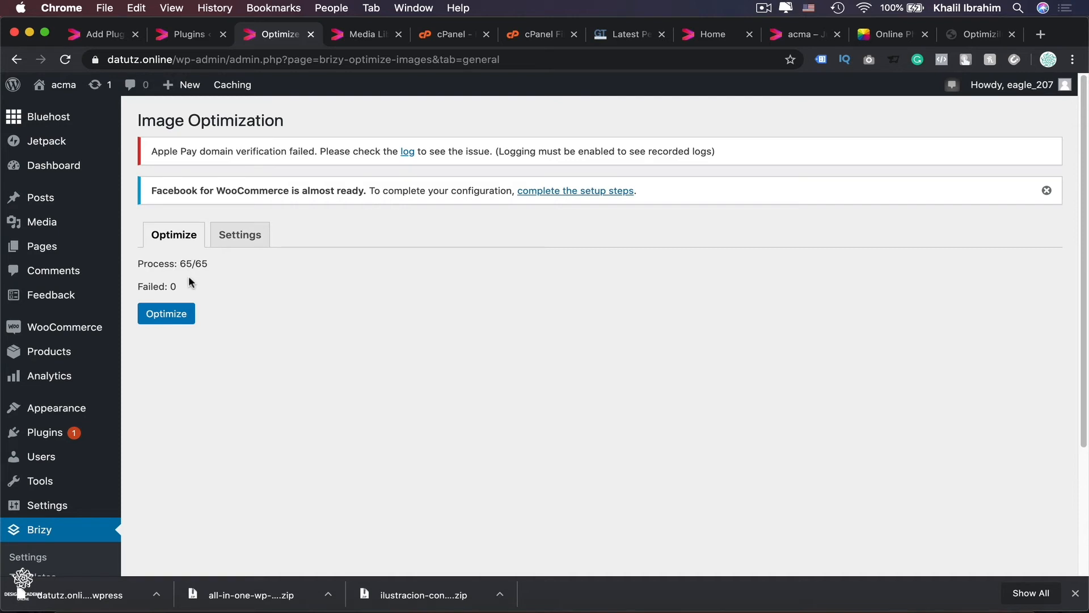
Step: Install and activate the Swift Performance Lite plugin from the swift performance search results
click(98, 35)
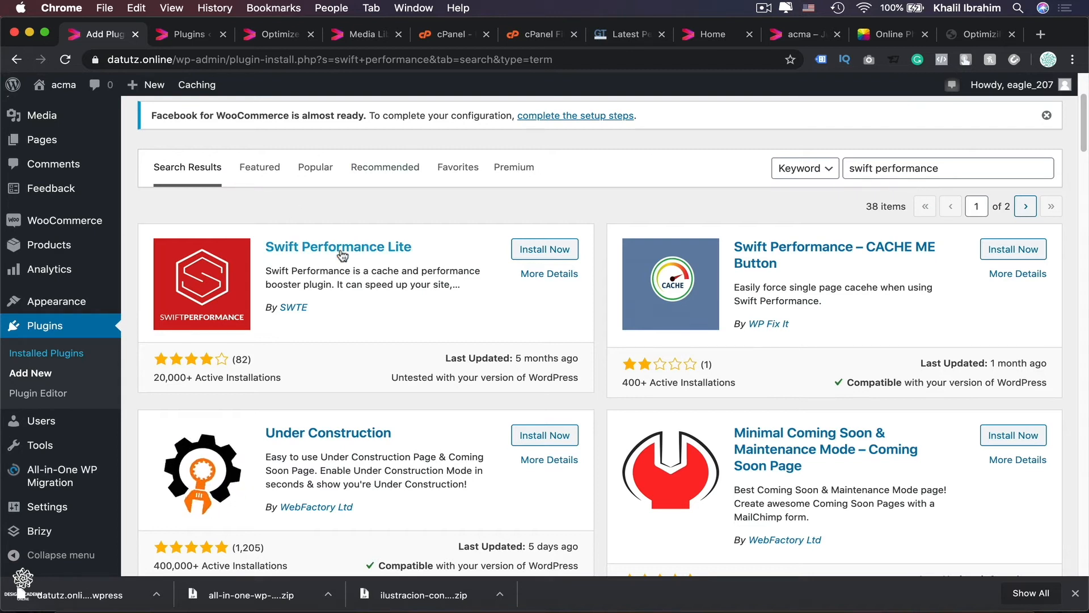
click(525, 256)
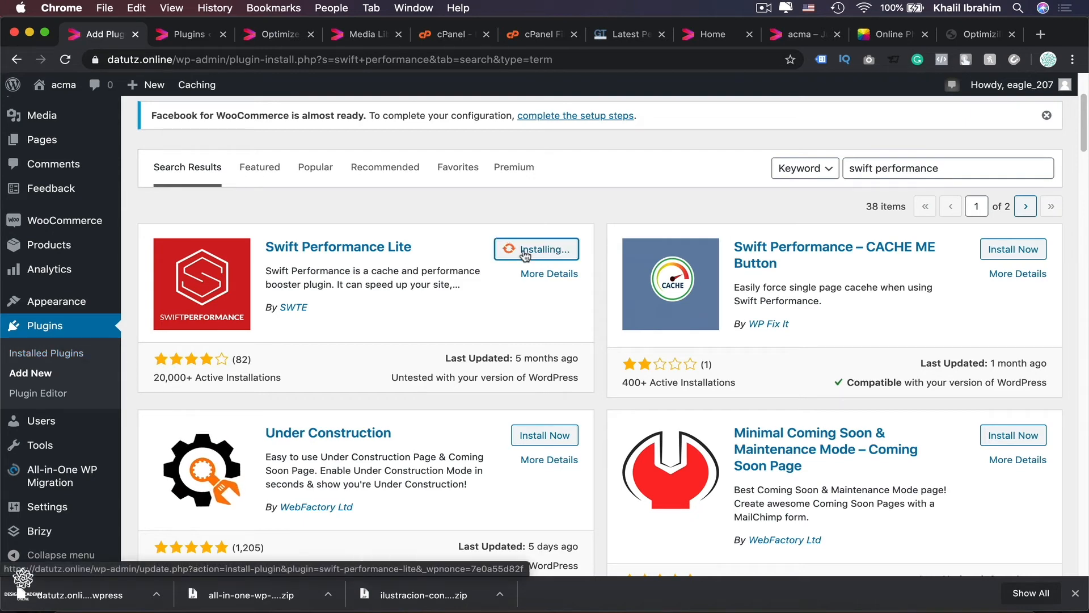
click(553, 256)
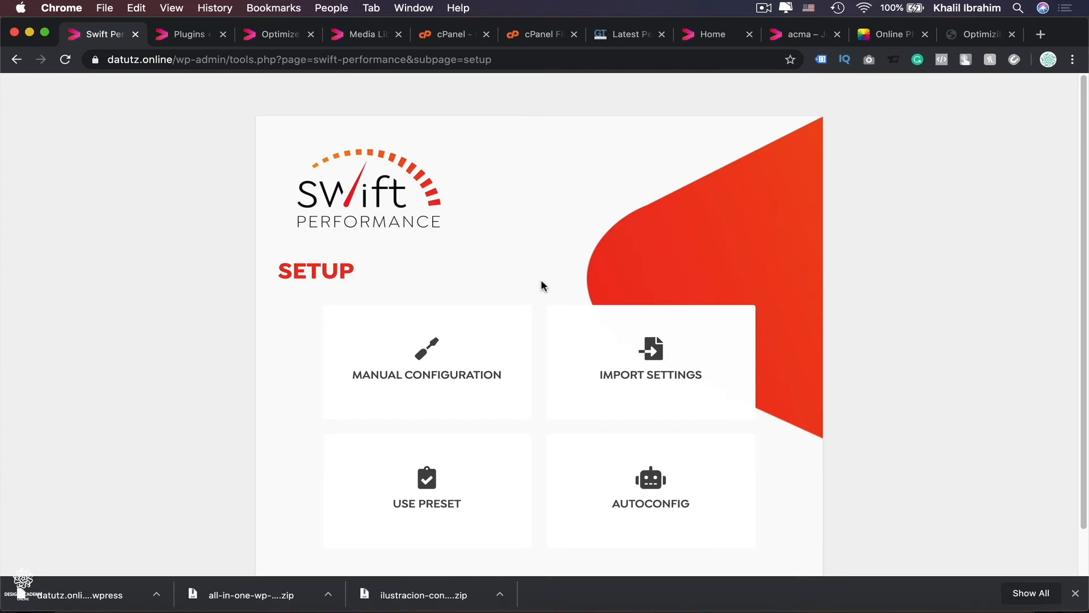
Step: Run Swift Performance's Autoconfig wizard without entering Cloudflare credentials, and finish on the plugin's dashboard
click(640, 489)
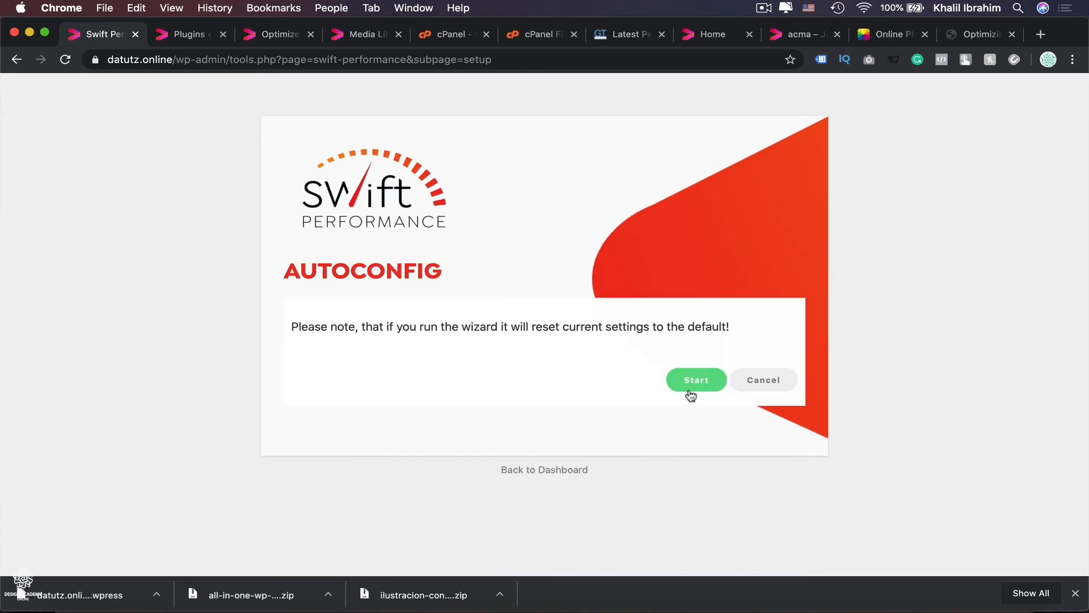
click(694, 387)
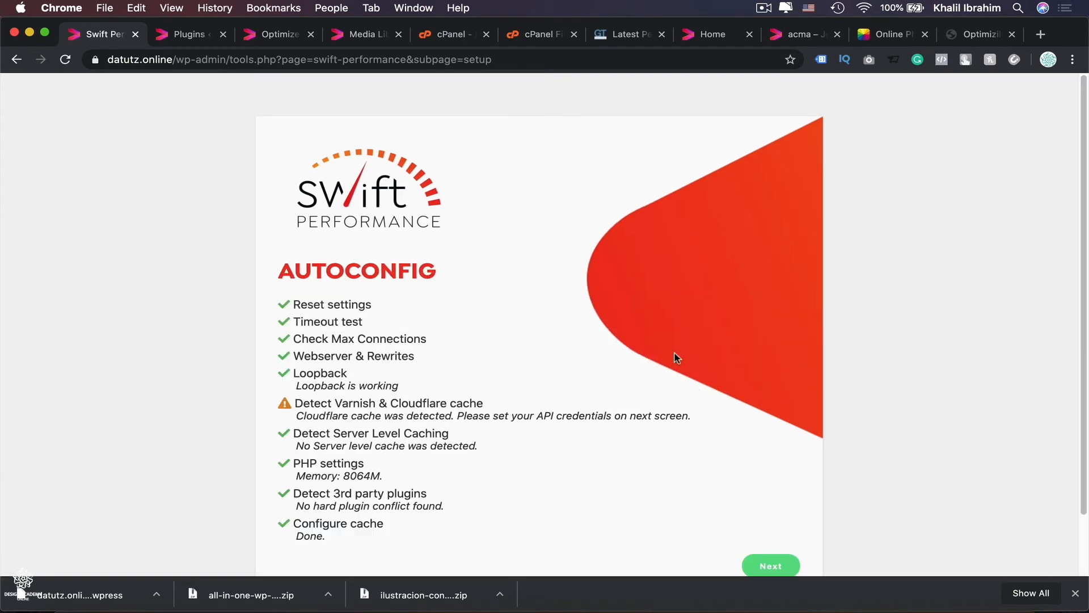
click(760, 564)
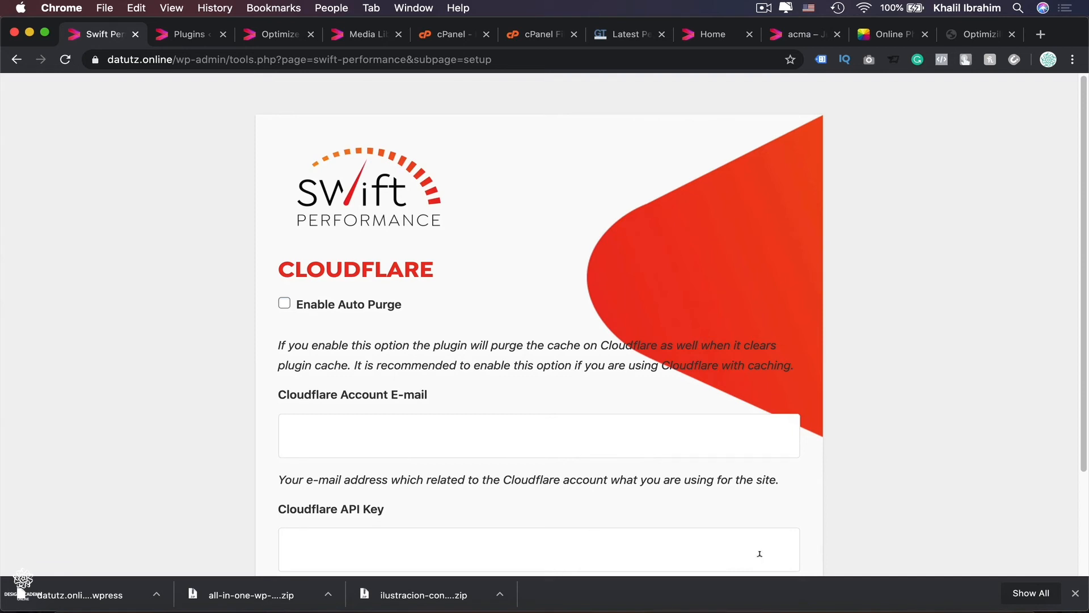
scroll(760, 547, down, 3)
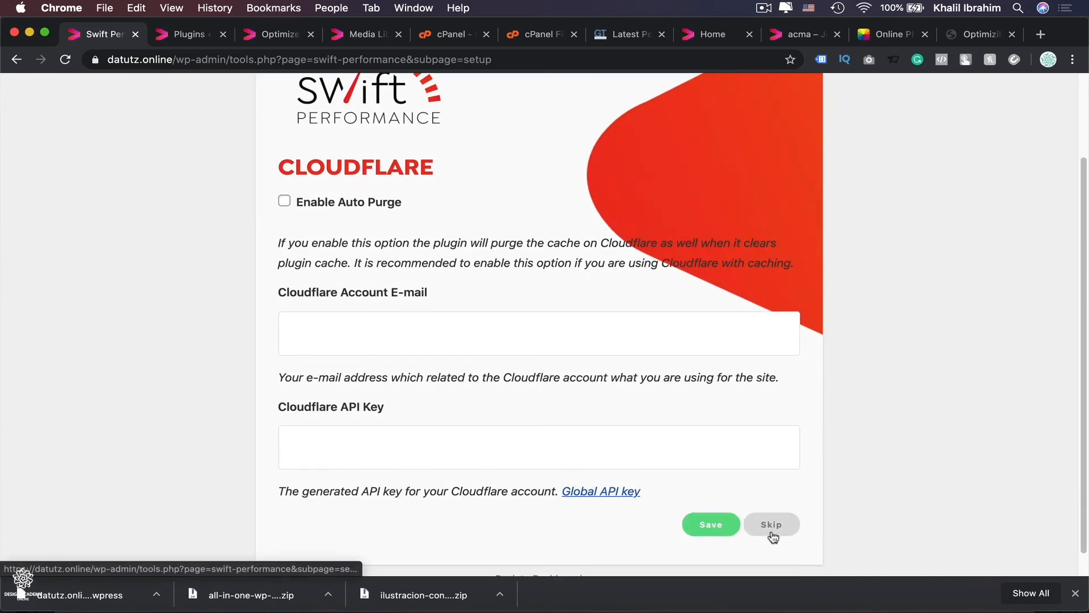
click(771, 528)
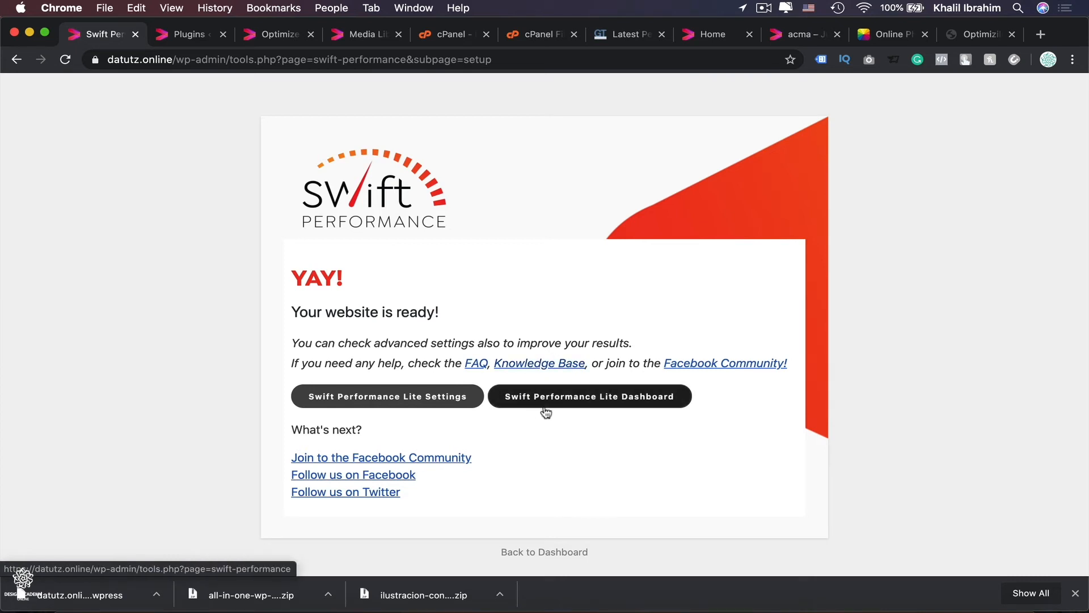
click(575, 407)
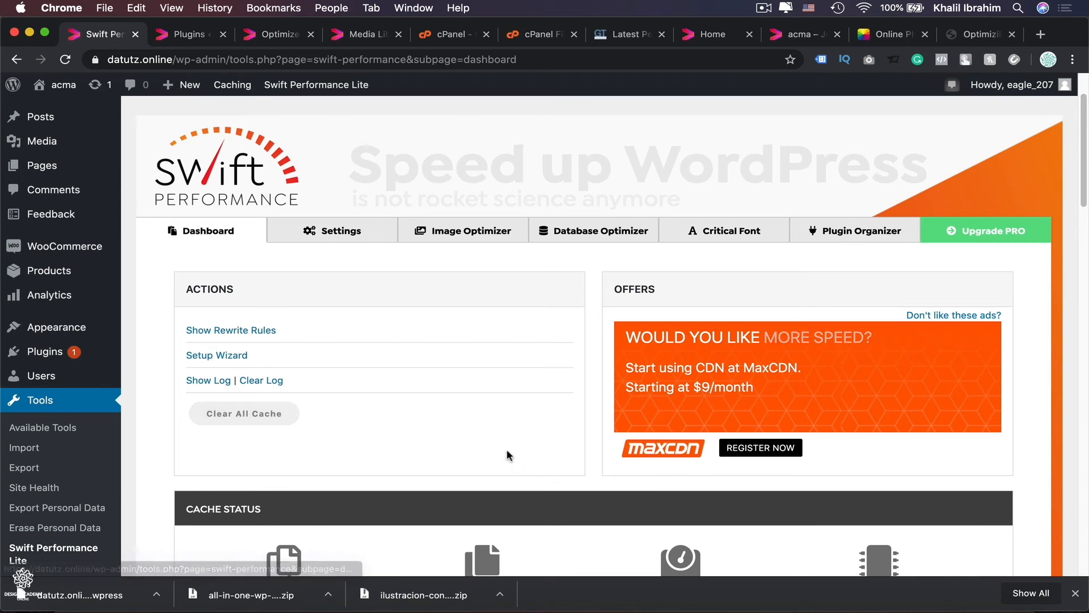
Step: Clear all cache in Swift Performance Lite and re-test the datutz.online site in GTmetrix
click(268, 422)
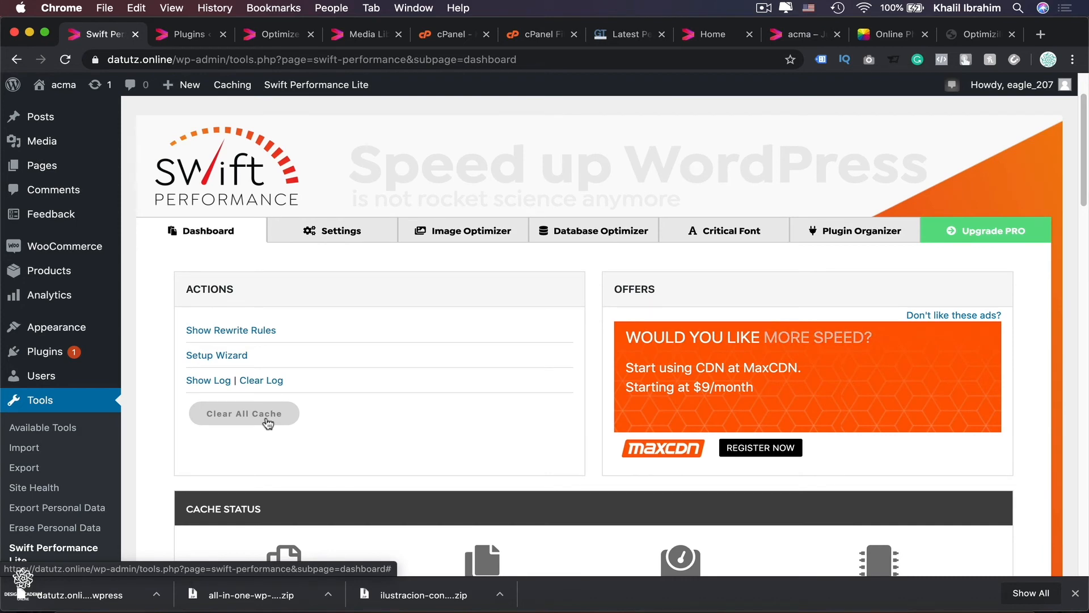
click(612, 35)
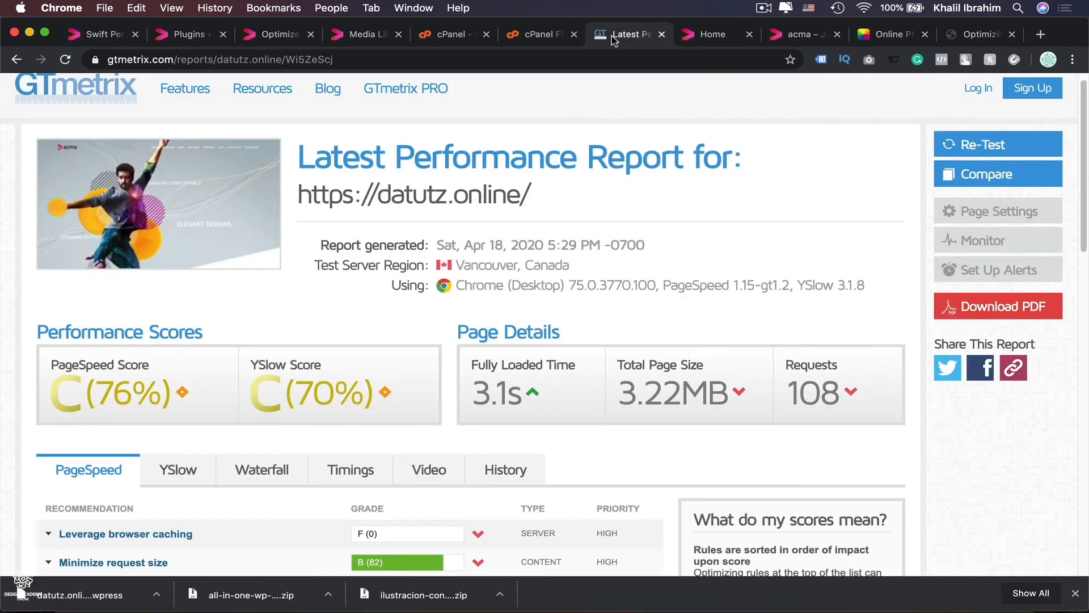
click(987, 147)
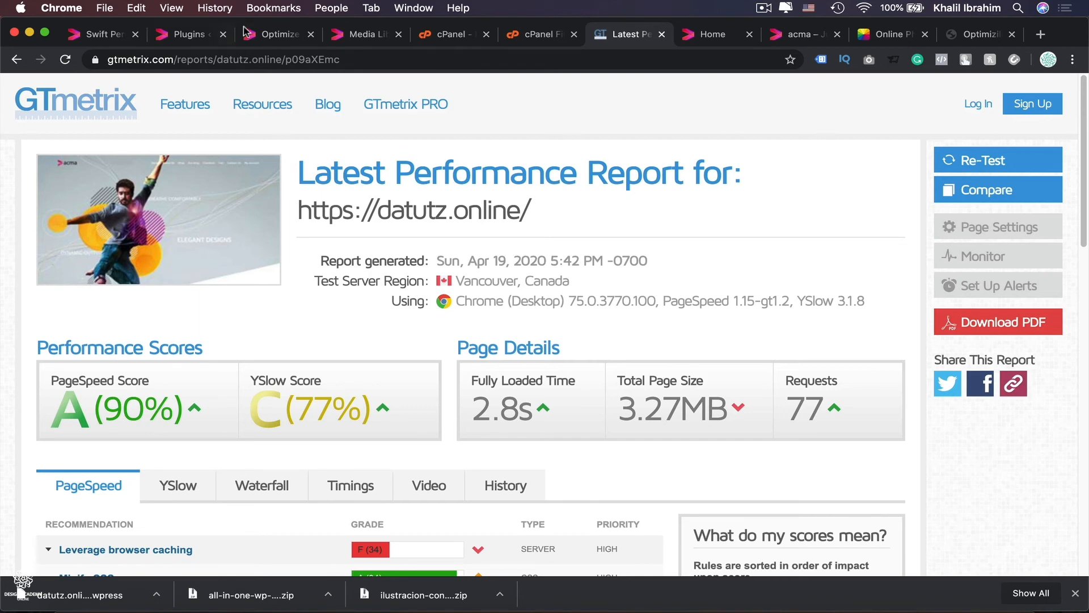
Step: Enable Optimize in Background and Minify HTML in Swift Performance Lite's general optimization settings
click(270, 34)
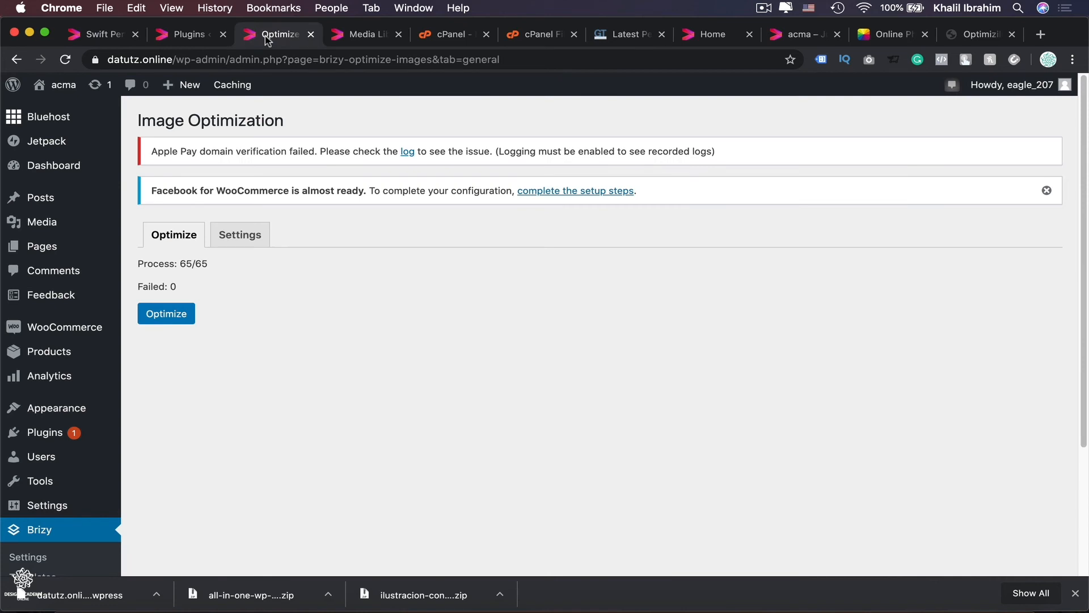
click(183, 34)
click(99, 34)
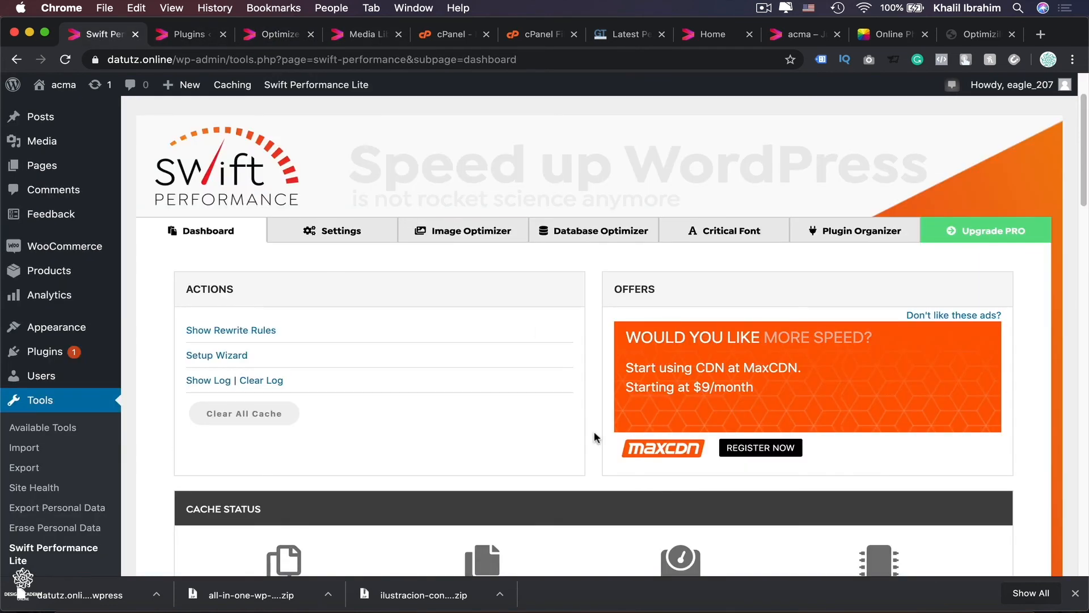
click(331, 232)
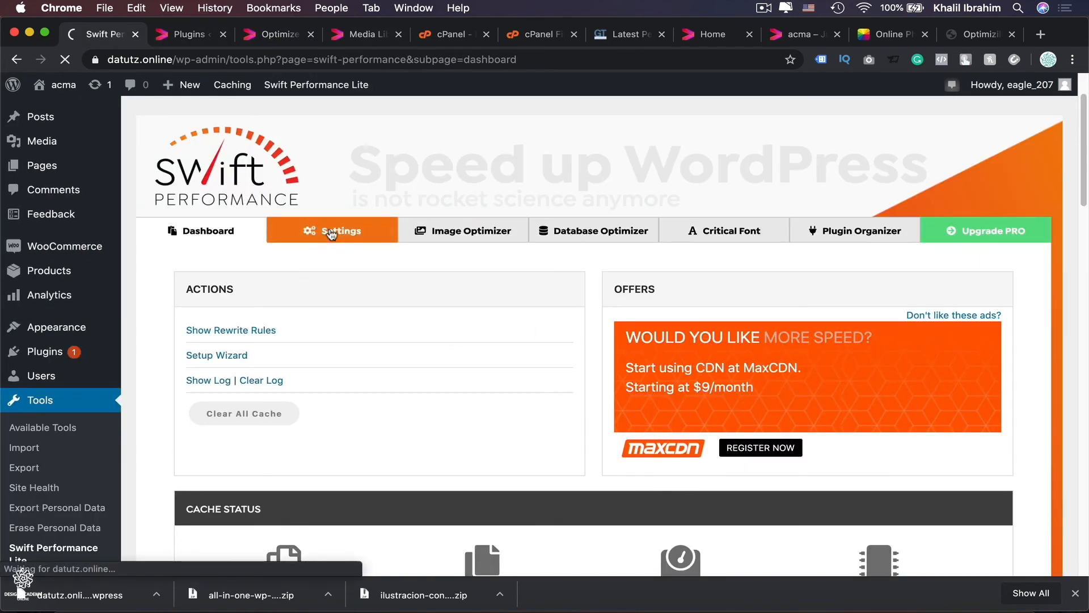
scroll(445, 437, down, 3)
scroll(445, 438, down, 2)
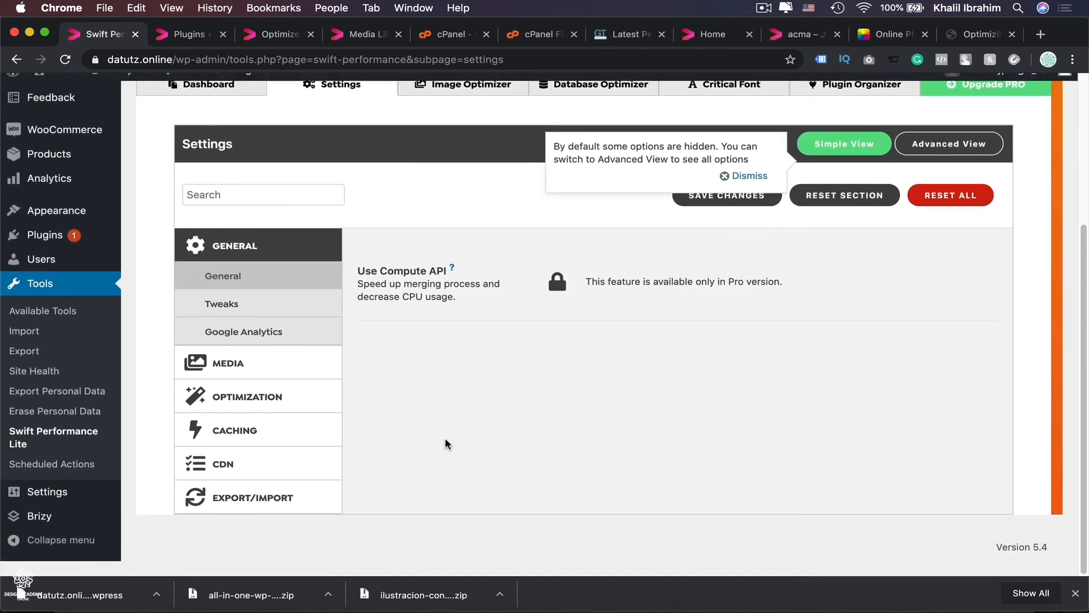
click(260, 418)
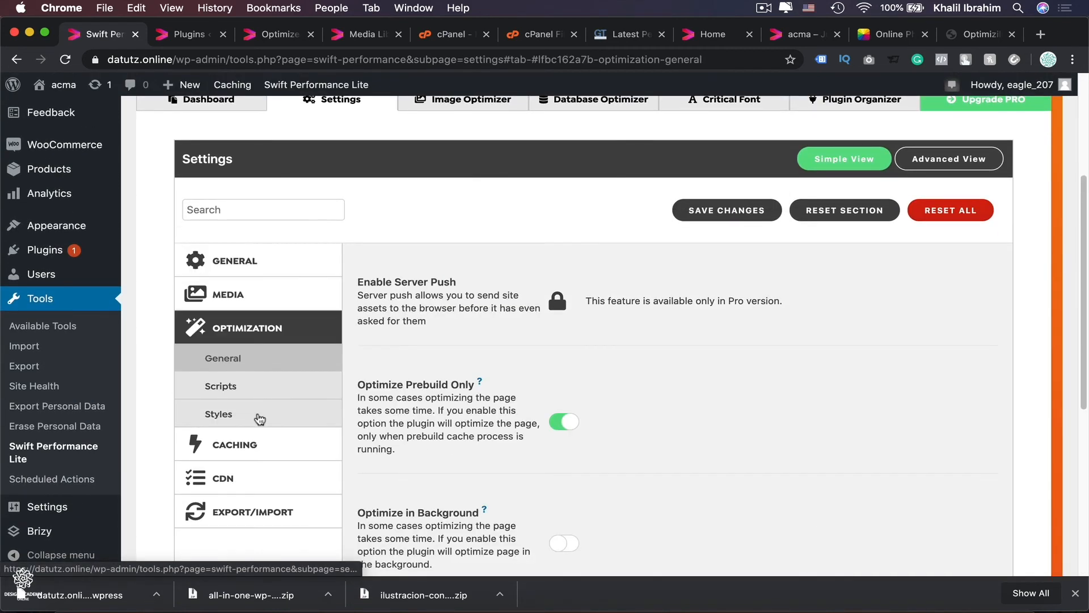
scroll(259, 418, down, 5)
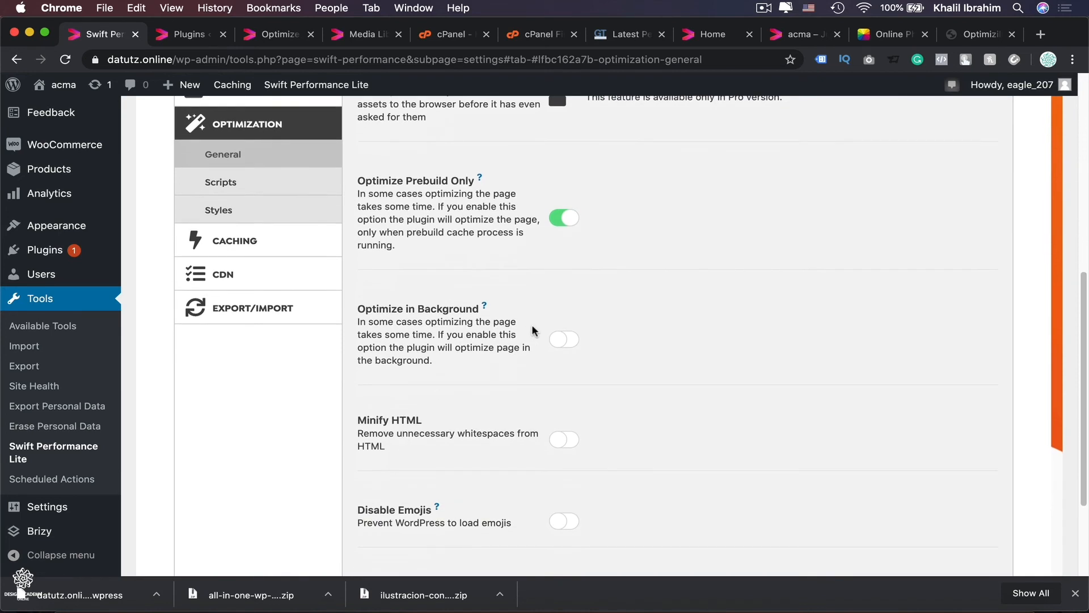
click(554, 341)
click(559, 440)
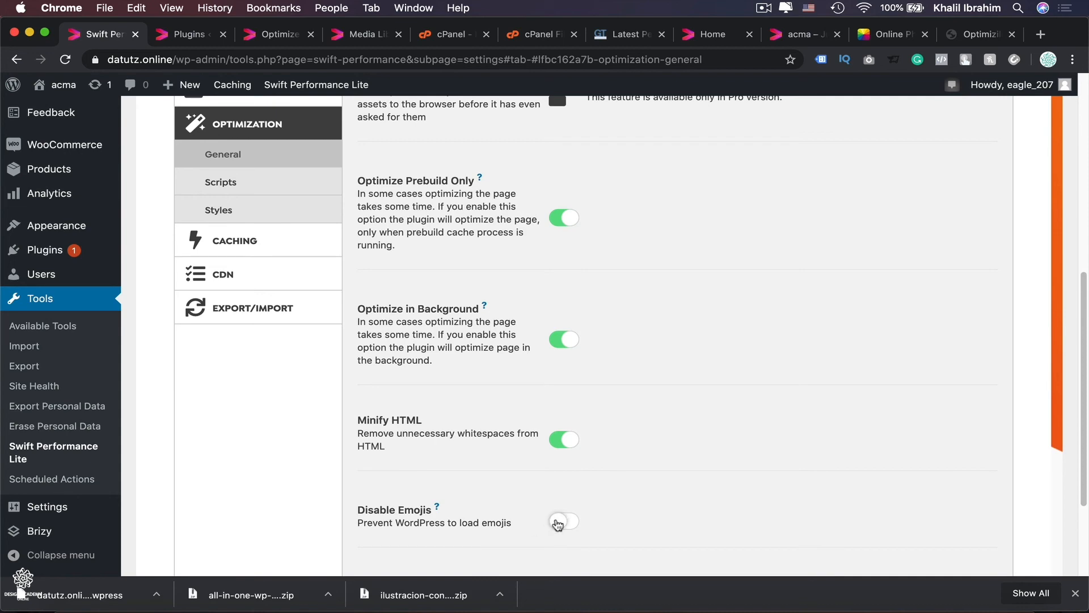
Step: Enable Limit Simultaneous Threads, and save the Swift Performance settings with the cache cleared
scroll(557, 524, down, 5)
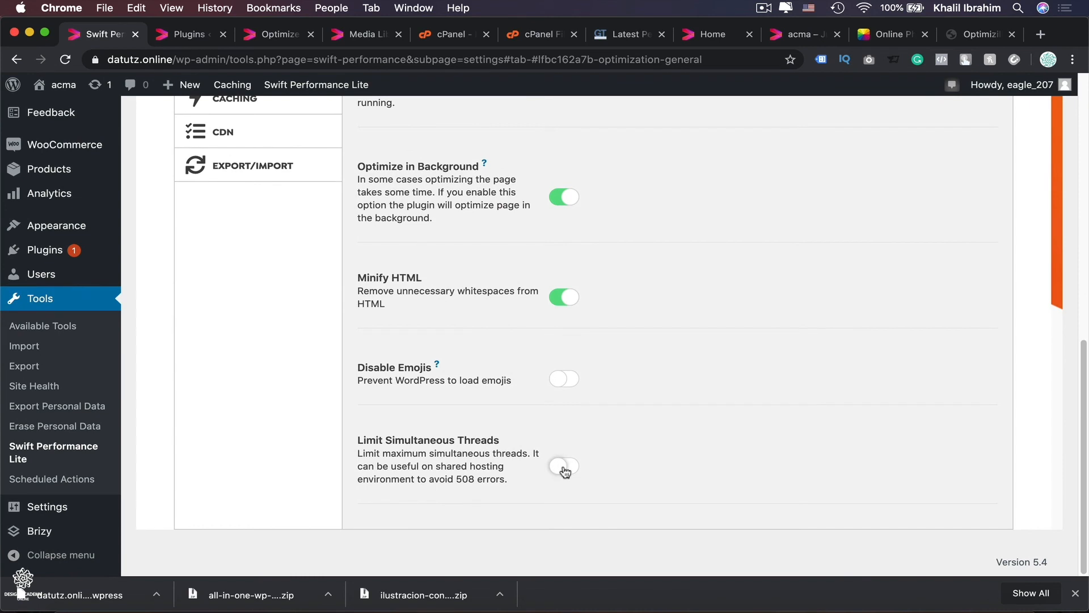
click(565, 468)
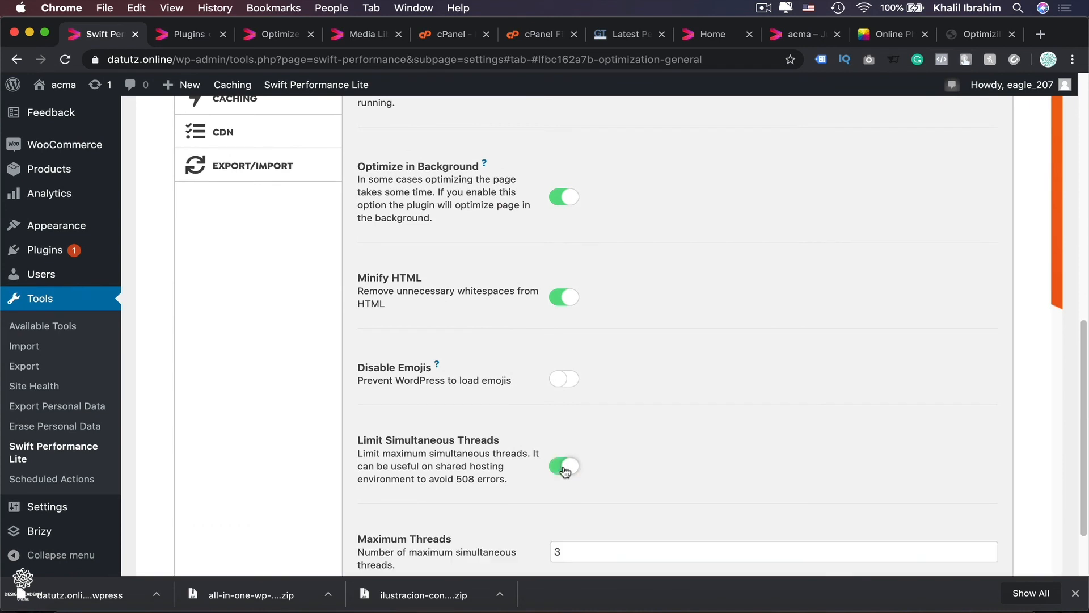
scroll(564, 471, down, 3)
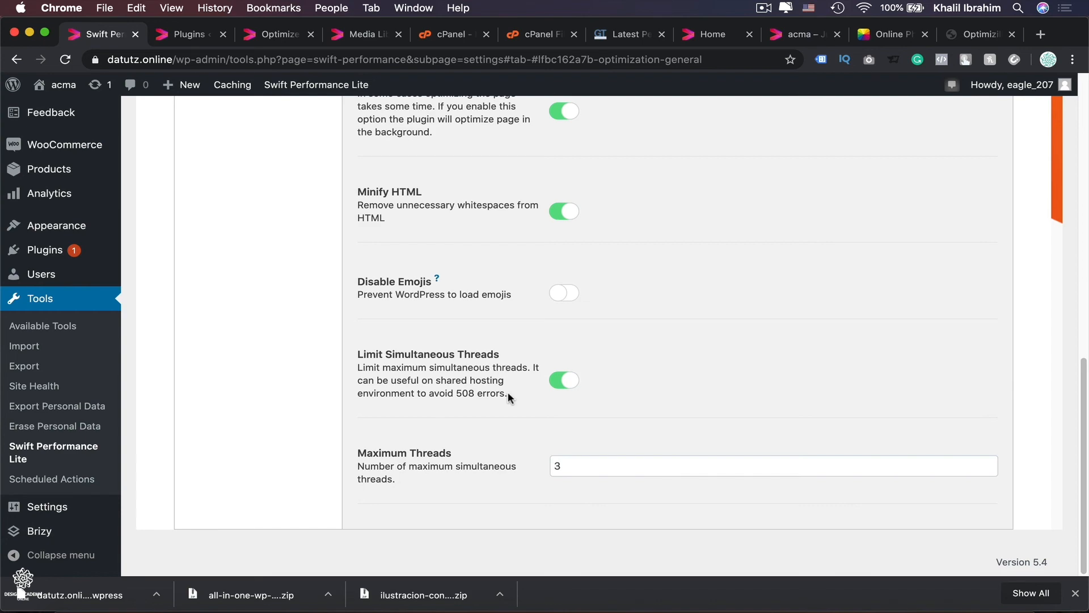
scroll(508, 391, up, 10)
scroll(508, 391, down, 1)
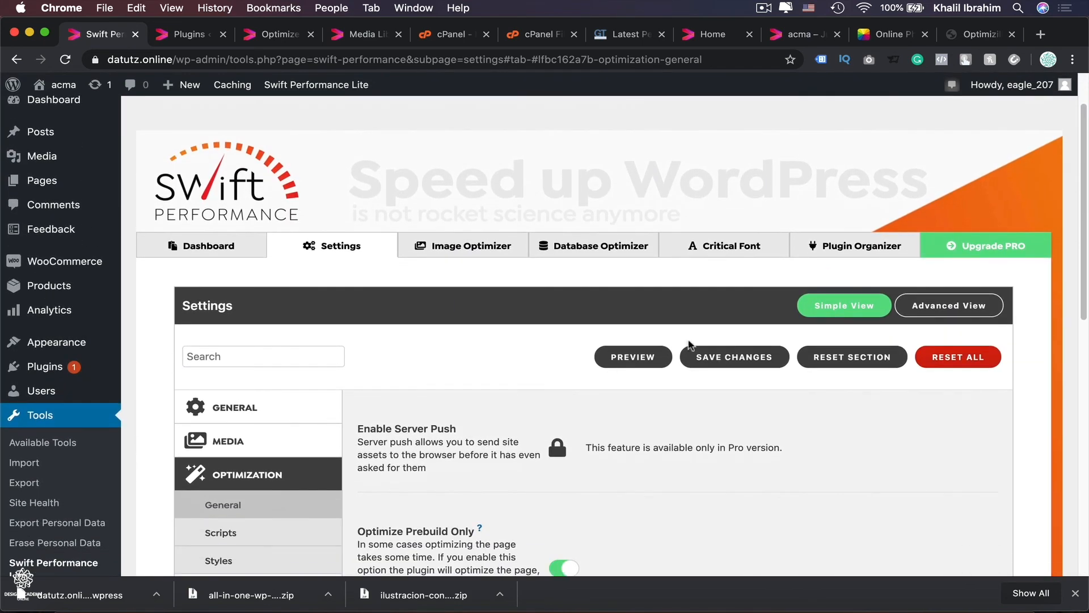
click(736, 368)
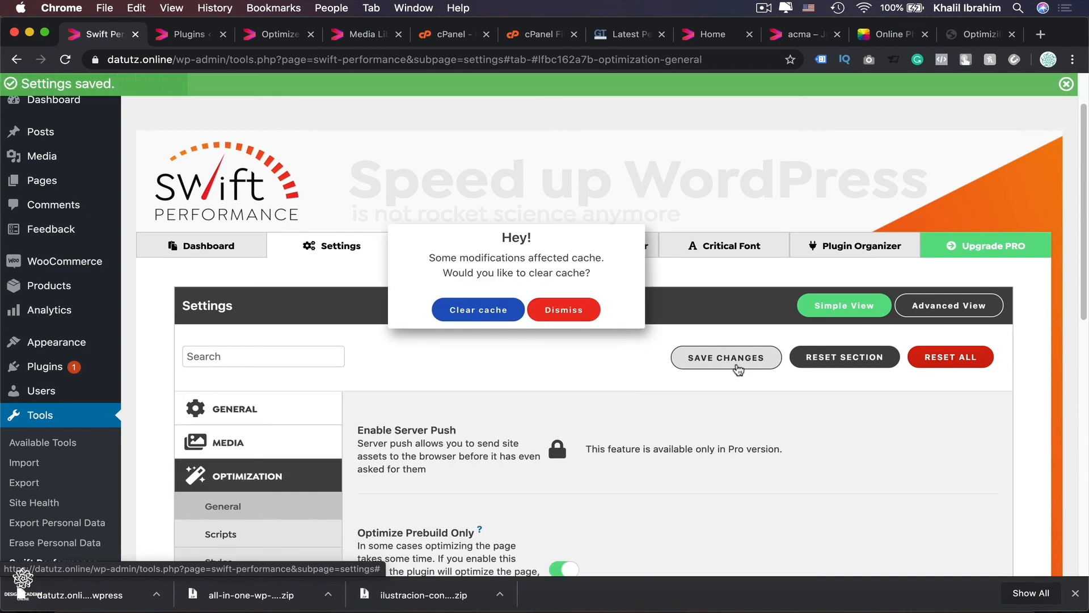
click(495, 315)
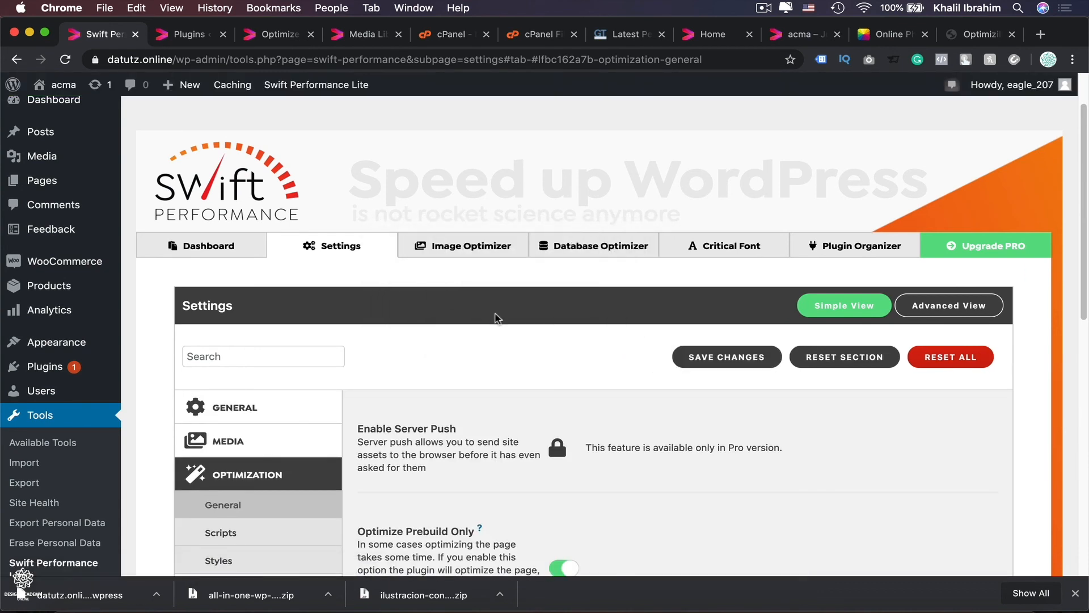
Step: Bulk-deactivate the unneeded plugins, including Facebook for WooCommerce, Instant Images, Social Icons Widget & Block by WPZOOM and Starter Templates
click(165, 36)
click(215, 182)
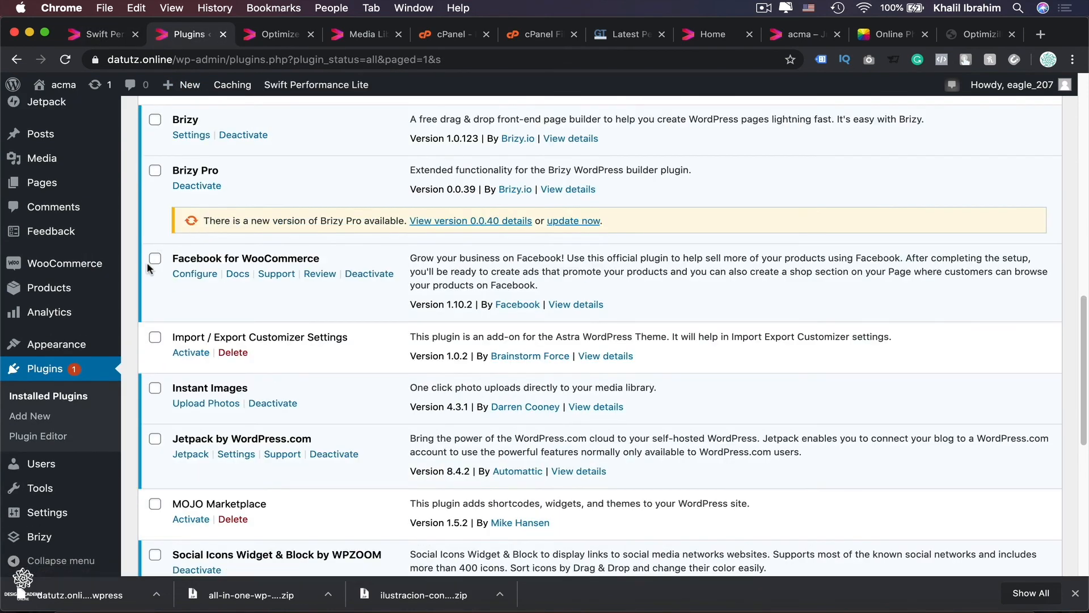
click(155, 261)
click(154, 390)
scroll(142, 386, down, 3)
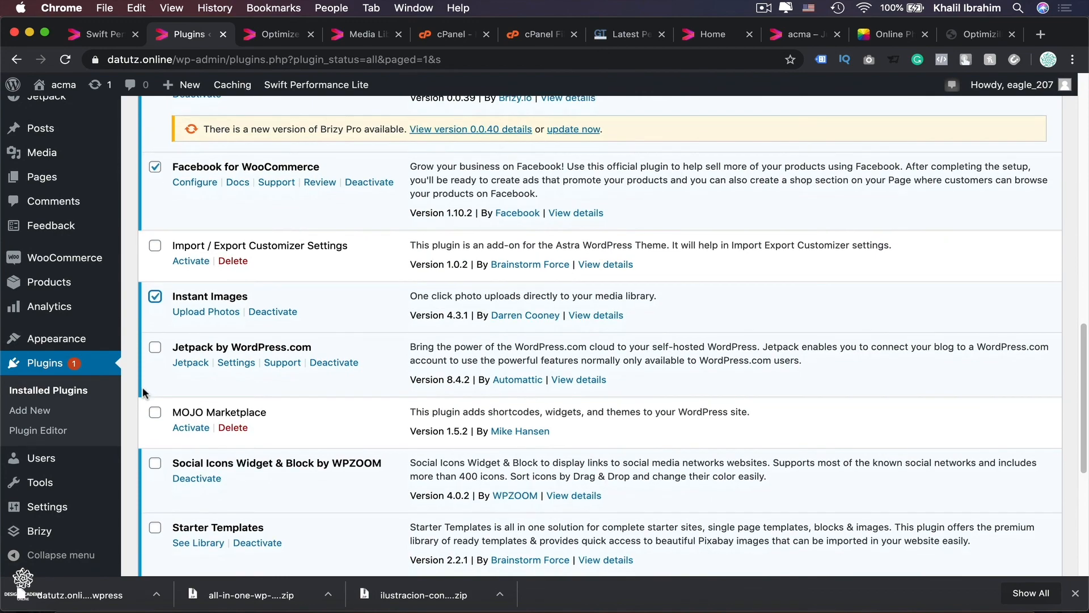
click(155, 465)
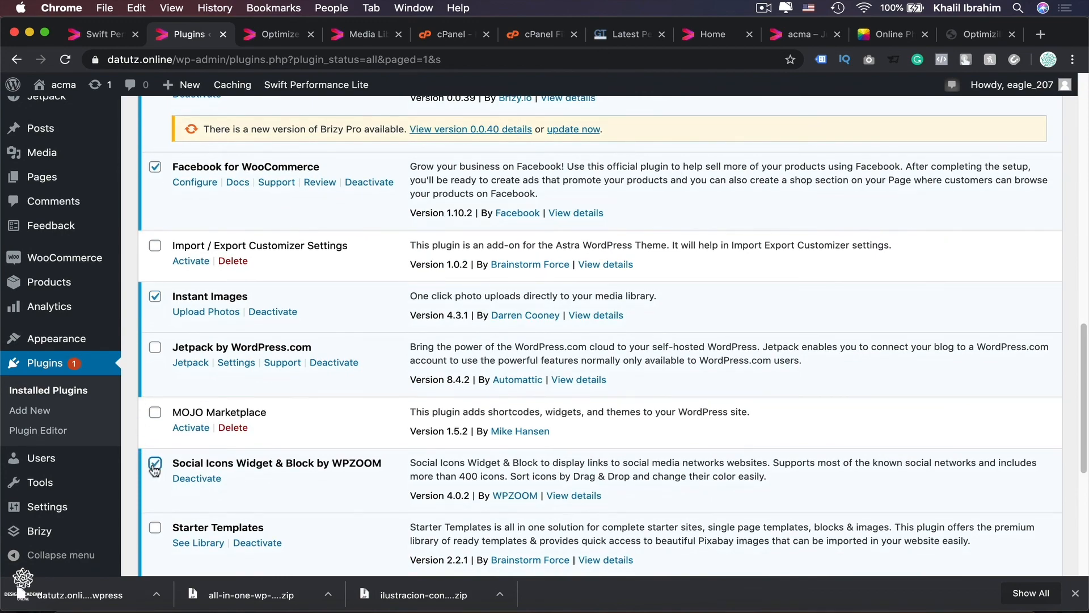
click(156, 530)
scroll(182, 441, up, 10)
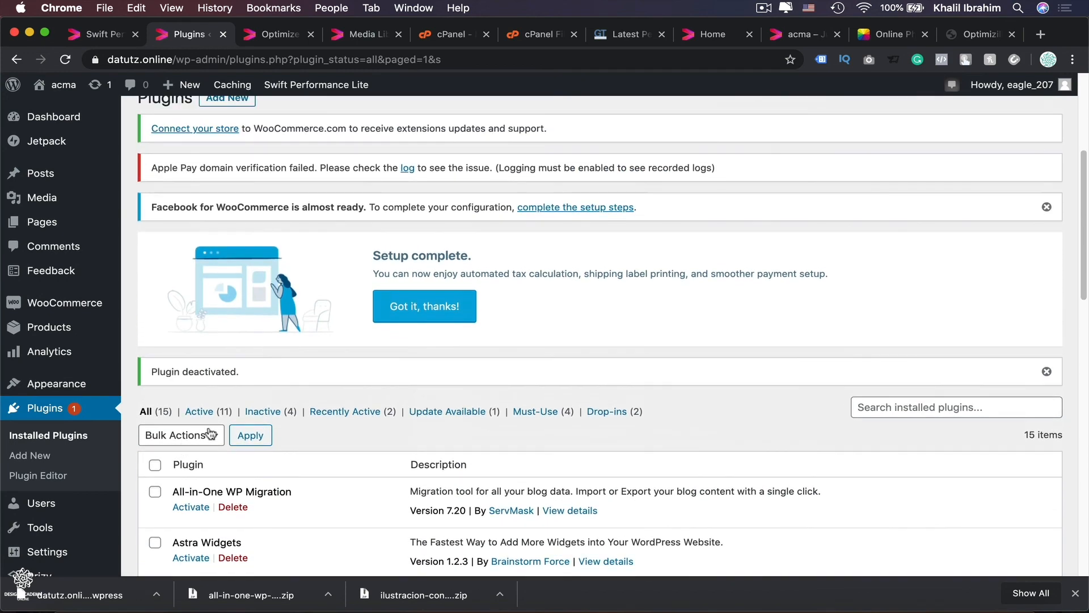
click(210, 434)
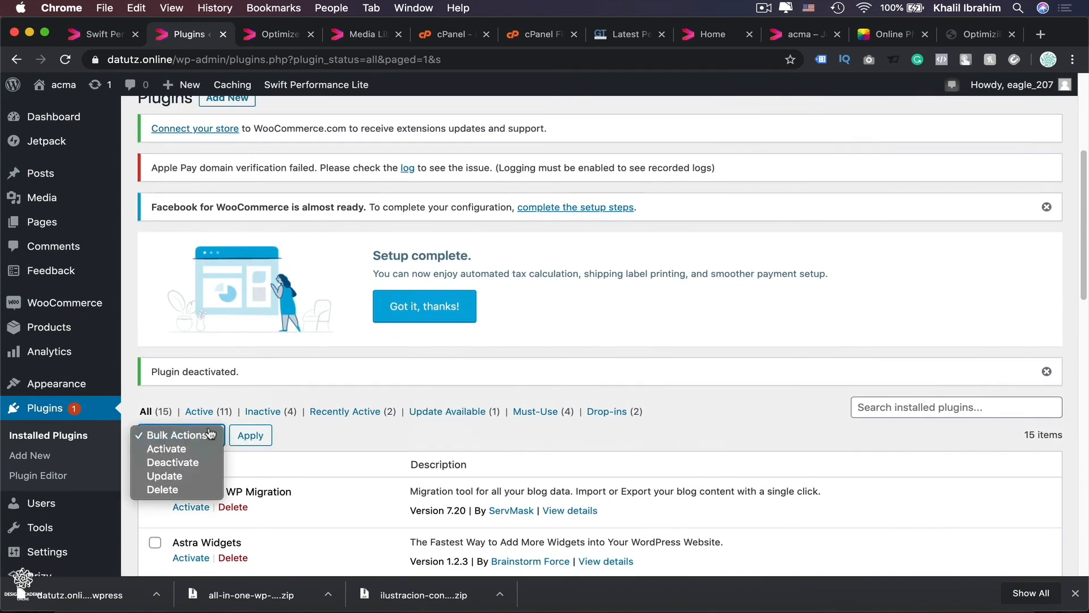
click(173, 462)
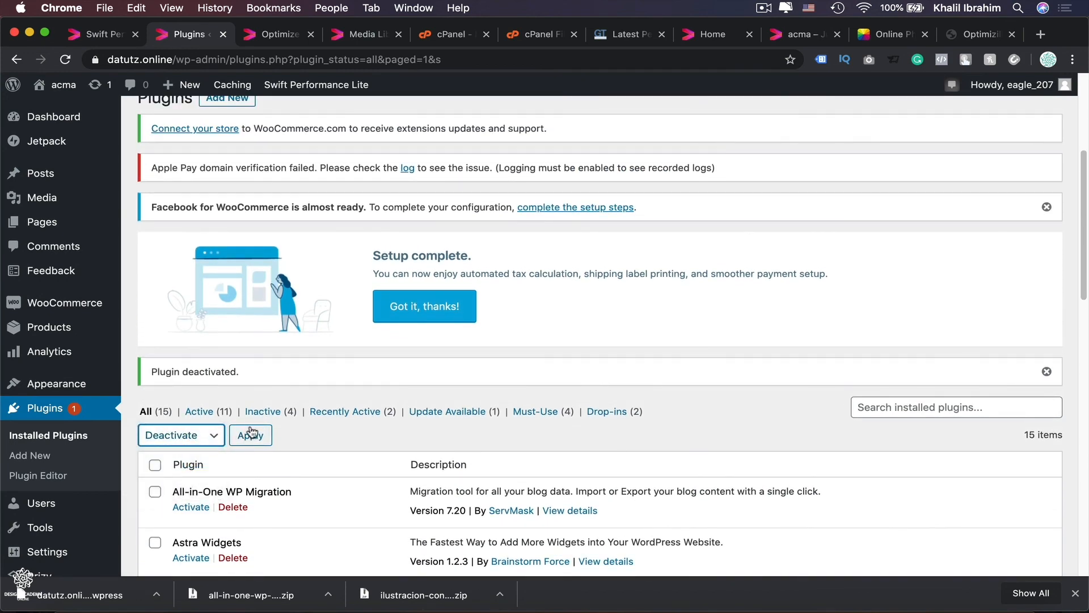
click(250, 434)
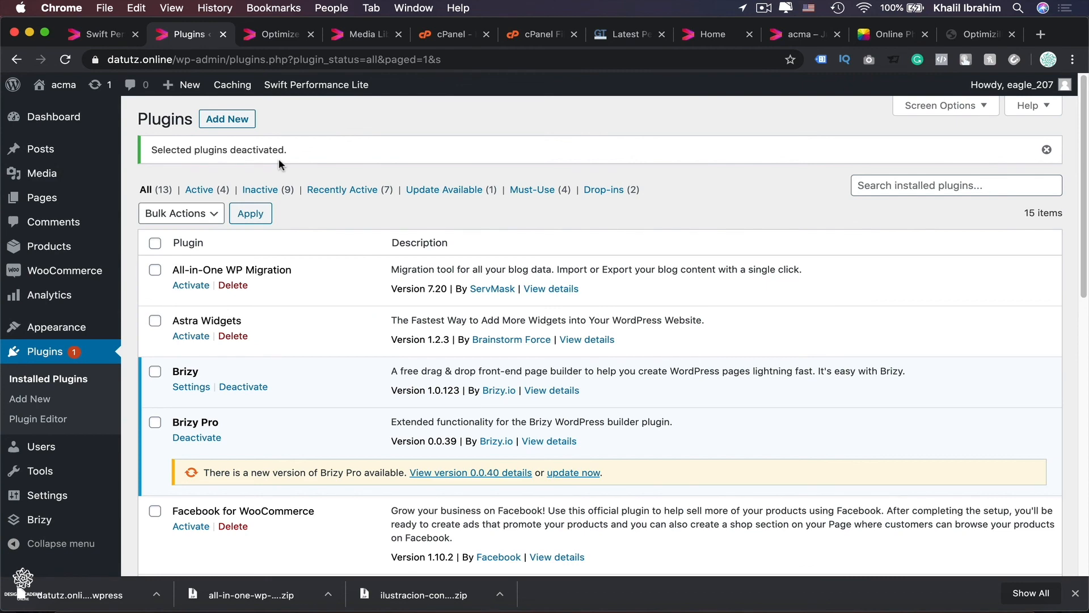
Step: Run the GTmetrix performance test on datutz.online again with the reduced set of plugins
click(623, 36)
click(1000, 171)
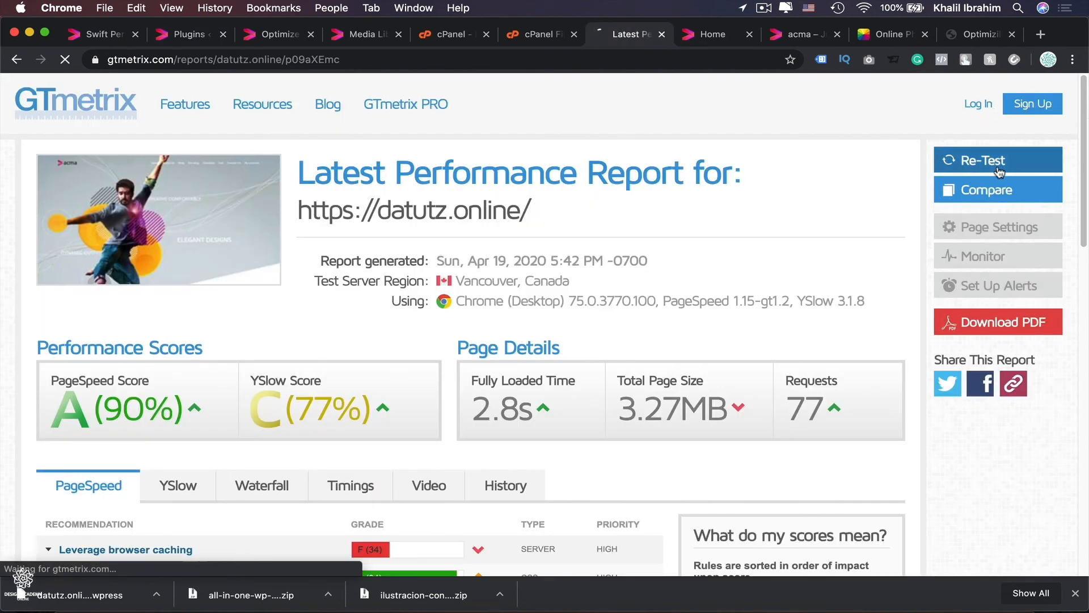